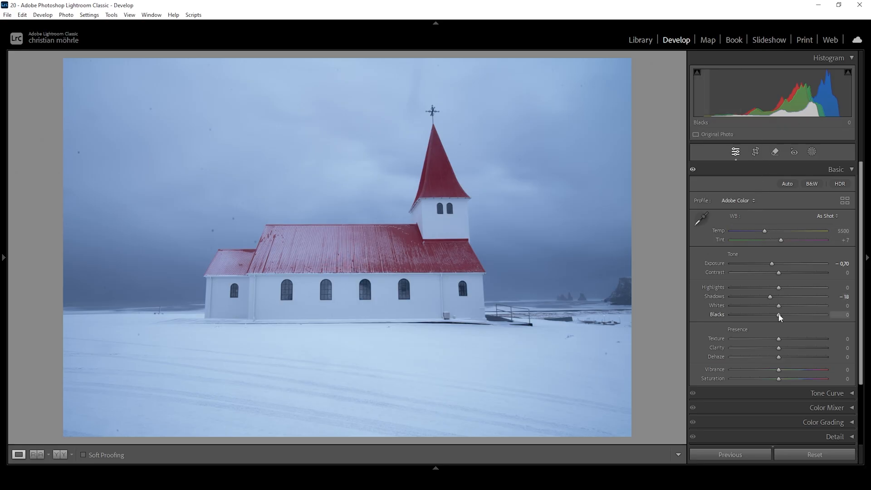
- Set the photo's Blacks to −15, Highlights to +100 and Whites to +31
{"action": "left_click_drag", "start_coordinate": [780, 318], "coordinate": [773, 318]}
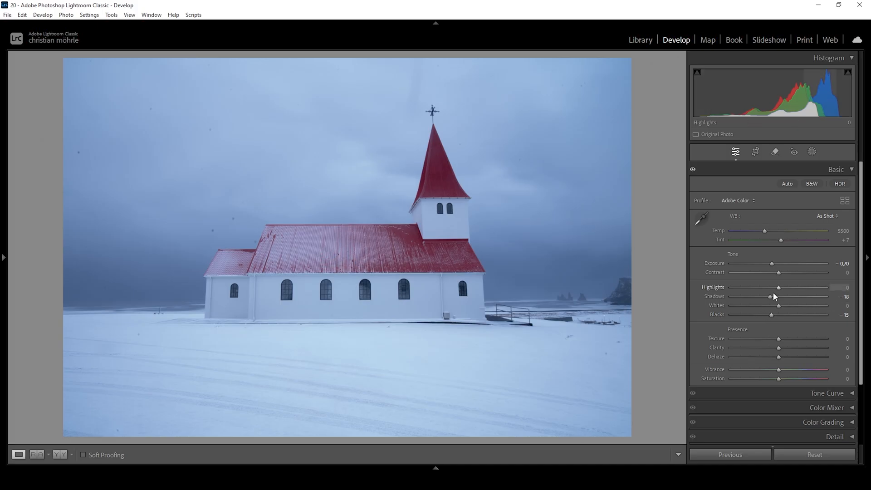
{"action": "left_click_drag", "start_coordinate": [782, 288], "coordinate": [833, 291]}
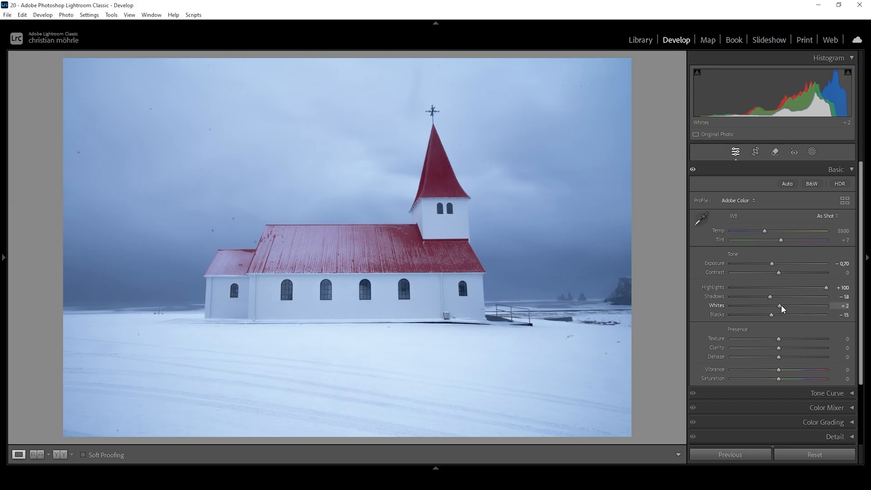
{"action": "left_click_drag", "start_coordinate": [786, 309], "coordinate": [794, 307]}
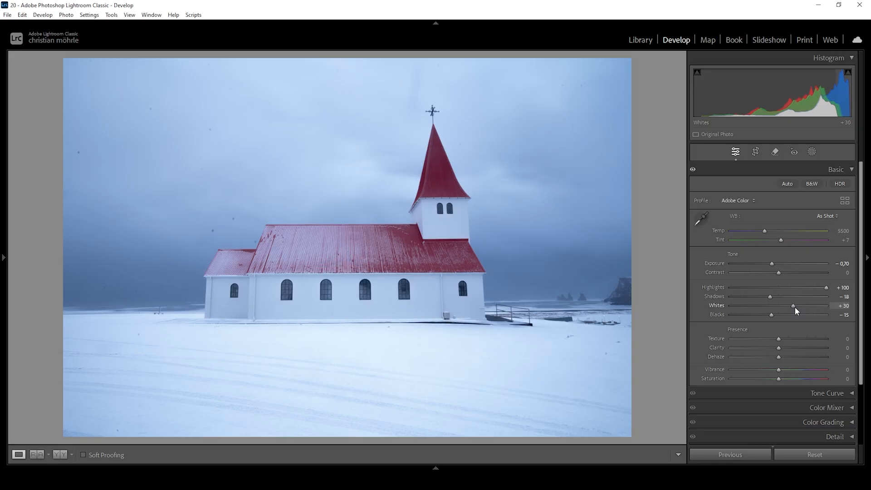
{"action": "left_click_drag", "start_coordinate": [795, 308], "coordinate": [796, 309]}
- Warm the photo's white balance by setting the color temperature to 8800
{"action": "left_click_drag", "start_coordinate": [766, 230], "coordinate": [800, 233]}
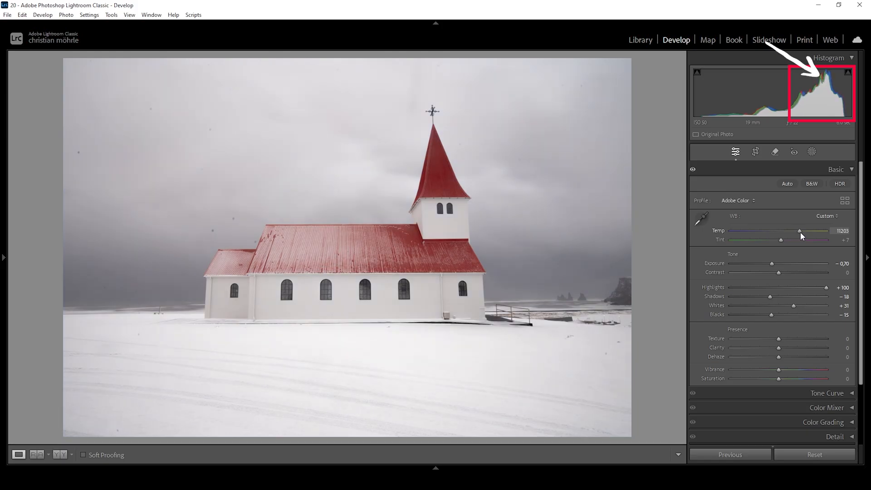
{"action": "left_click_drag", "start_coordinate": [801, 233], "coordinate": [800, 233]}
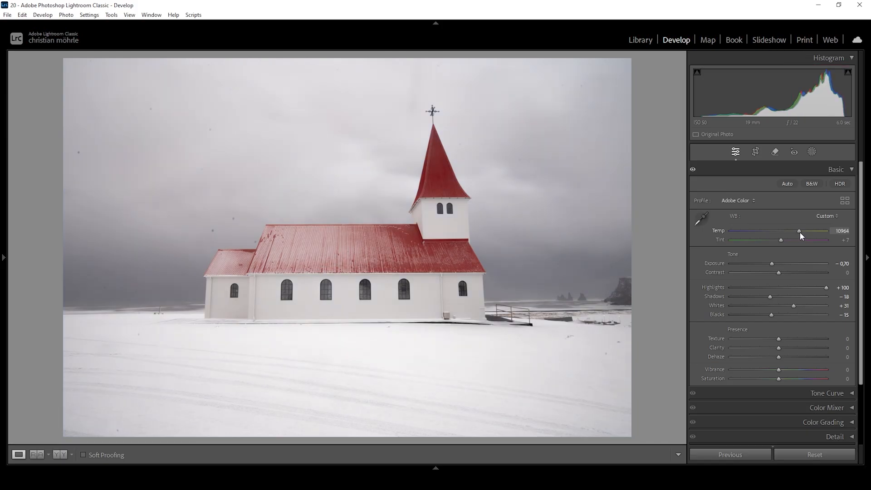
{"action": "left_click_drag", "start_coordinate": [800, 233], "coordinate": [792, 232]}
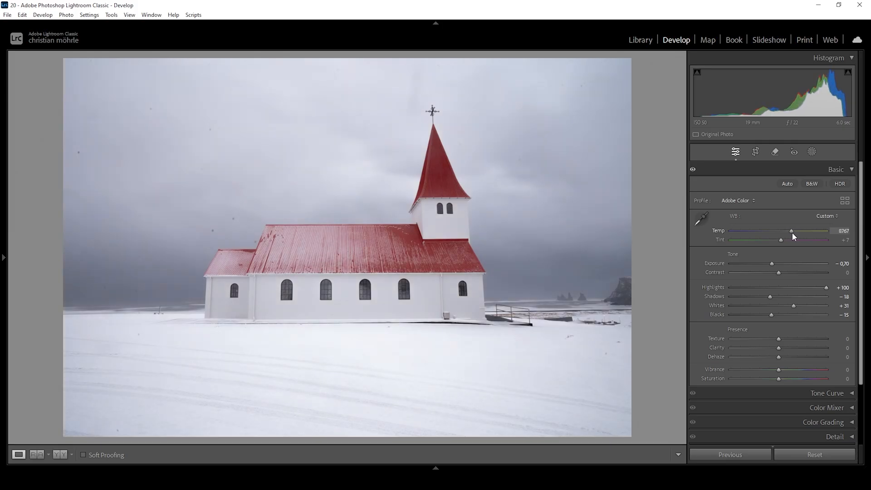
{"action": "left_click", "coordinate": [840, 231]}
{"action": "type", "text": "8800"}
{"action": "key", "text": "Return"}
- Set Texture to +10, Clarity to +9 and Vibrance to +35, and compare the photo before and after side by side
{"action": "left_click_drag", "start_coordinate": [783, 337], "coordinate": [784, 337]}
{"action": "left_click_drag", "start_coordinate": [779, 348], "coordinate": [782, 349]}
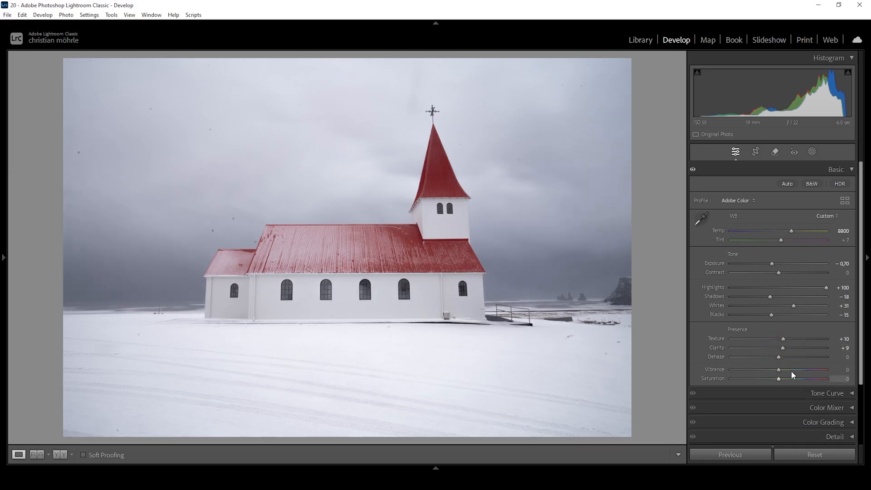
{"action": "left_click_drag", "start_coordinate": [780, 369], "coordinate": [797, 369]}
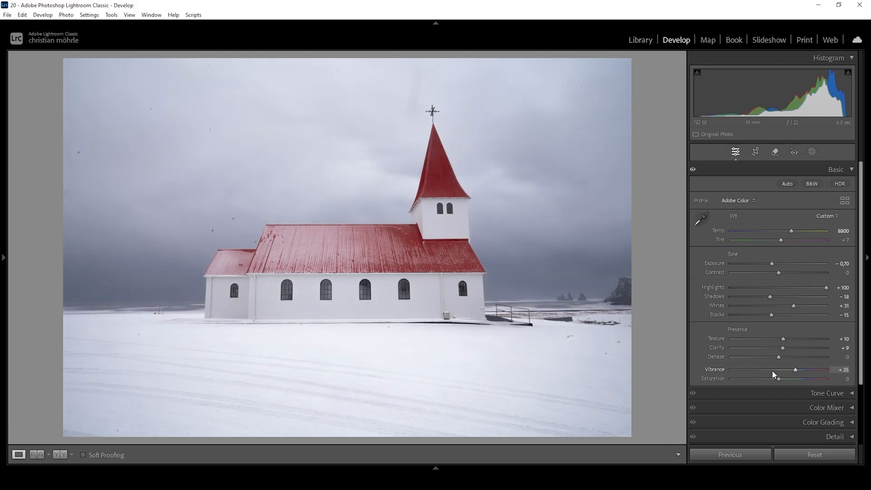
{"action": "left_click", "coordinate": [64, 457]}
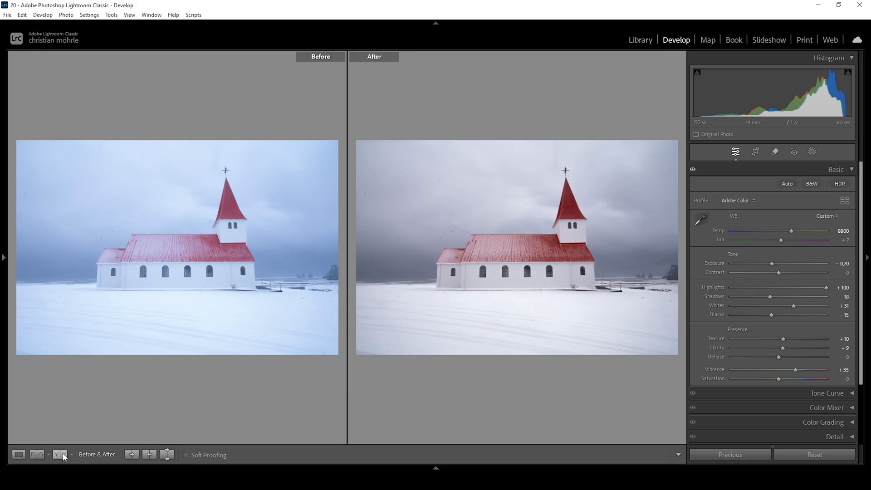
{"action": "left_click", "coordinate": [18, 454]}
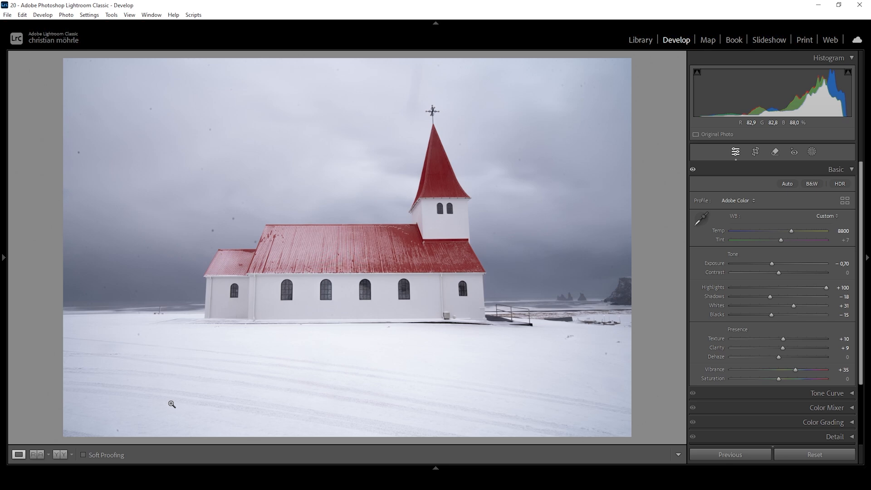
- Create a linear gradient mask covering everything above the horizon and subtract the church from it using subject selection
{"action": "left_click", "coordinate": [813, 151]}
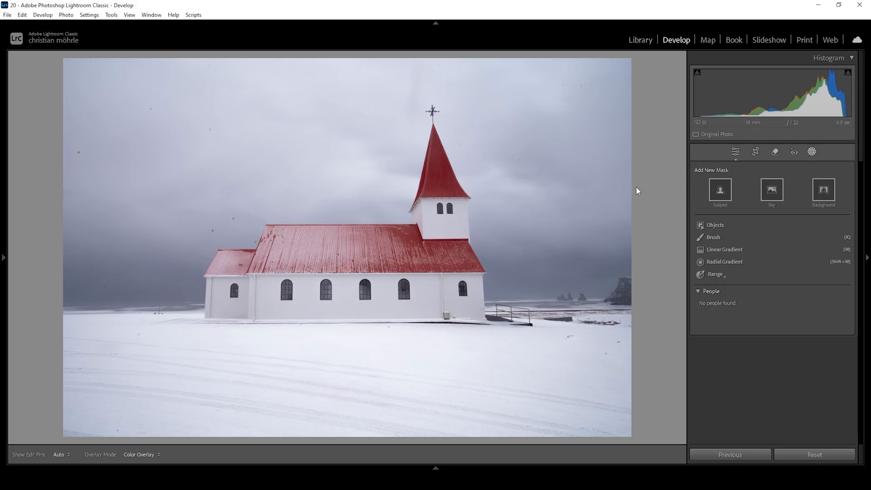
{"action": "left_click", "coordinate": [719, 250]}
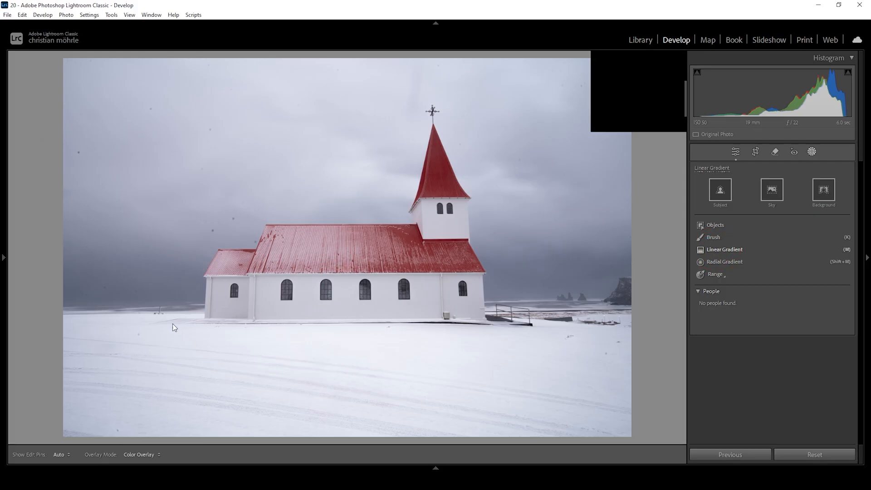
{"action": "left_click_drag", "start_coordinate": [189, 297], "coordinate": [189, 323]}
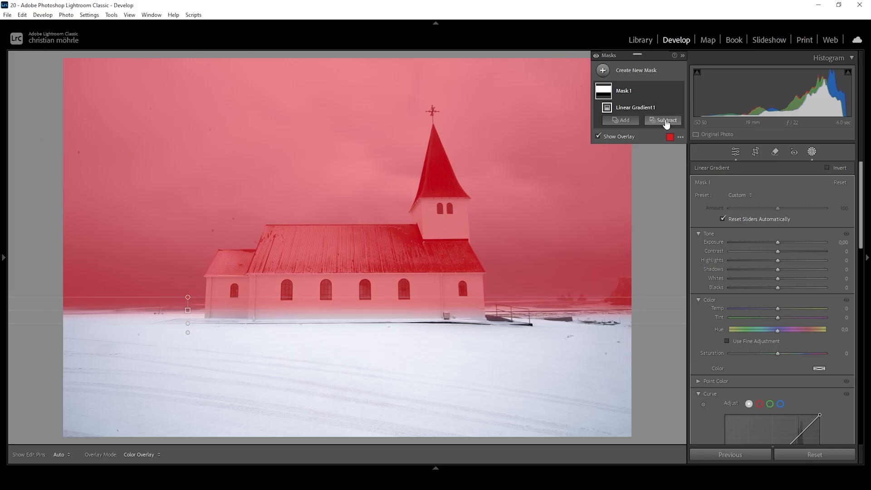
{"action": "left_click", "coordinate": [674, 120]}
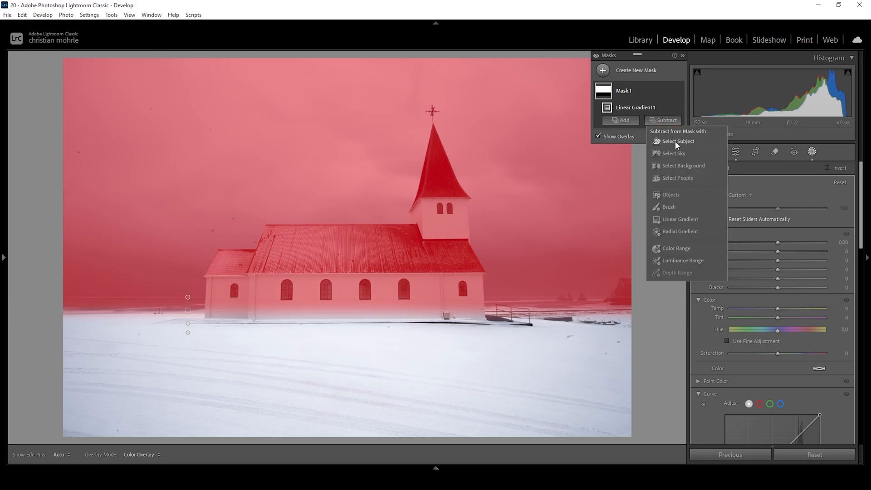
{"action": "left_click", "coordinate": [677, 143]}
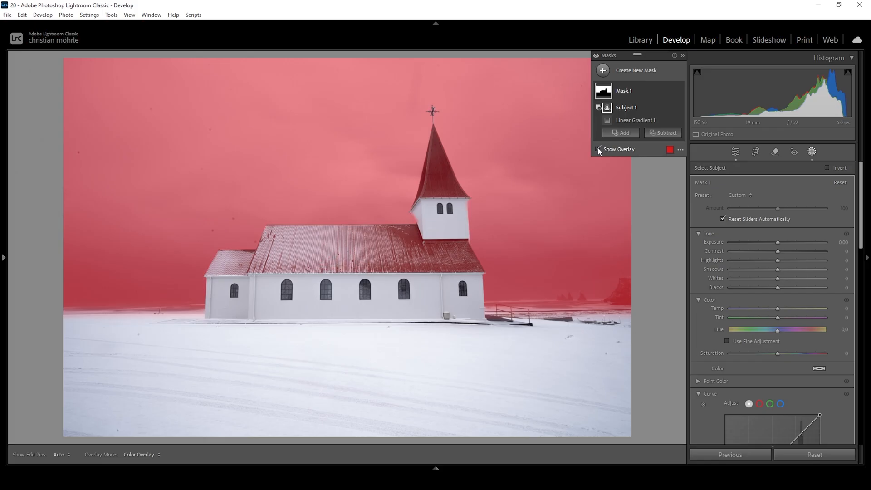
- Subtract a second linear gradient from the mask to exclude the upper sky, fading out toward the horizon, and hide the mask overlay
{"action": "left_click", "coordinate": [656, 133]}
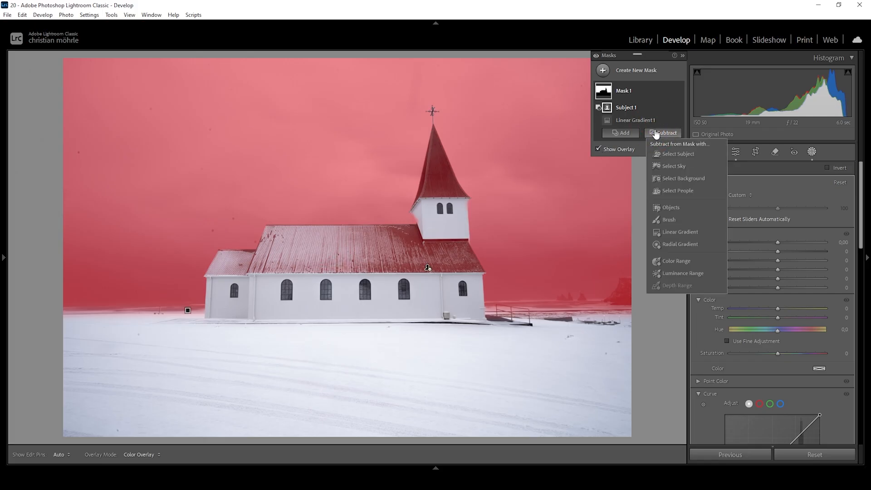
{"action": "left_click", "coordinate": [684, 231]}
{"action": "left_click_drag", "start_coordinate": [246, 146], "coordinate": [253, 313]}
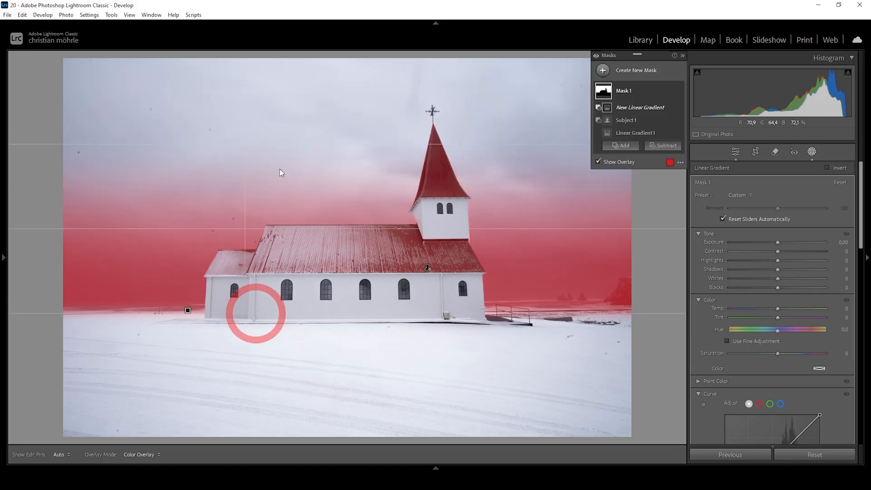
{"action": "left_click_drag", "start_coordinate": [245, 142], "coordinate": [249, 139]}
{"action": "left_click_drag", "start_coordinate": [250, 144], "coordinate": [247, 144]}
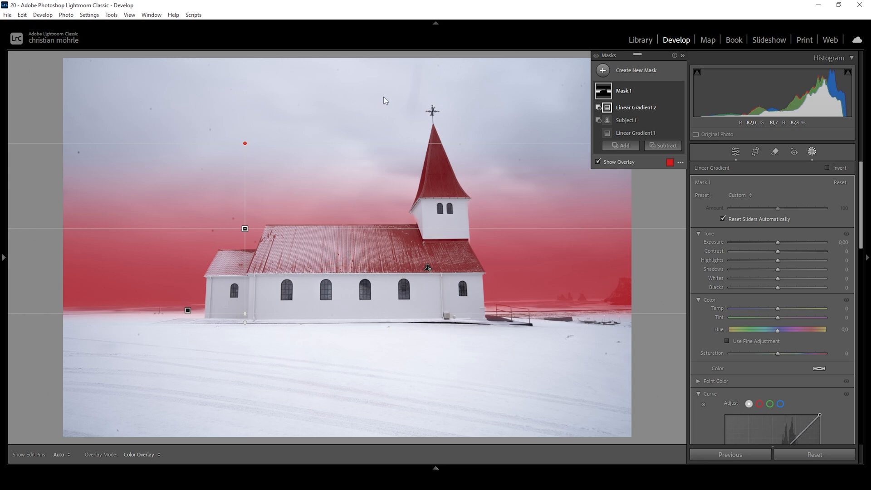
{"action": "mouse_move", "coordinate": [245, 143]}
{"action": "left_mouse_down"}
{"action": "mouse_move", "coordinate": [241, 167]}
{"action": "mouse_move", "coordinate": [242, 152]}
{"action": "left_mouse_up"}
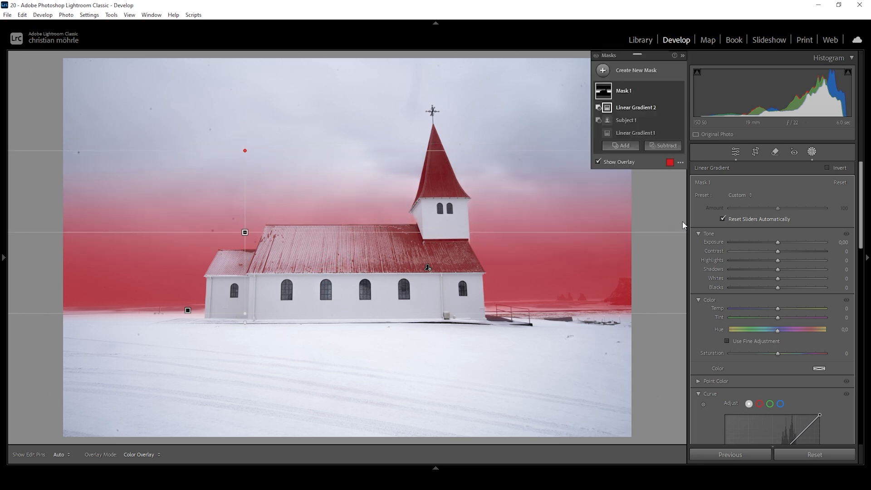
{"action": "left_click", "coordinate": [598, 162]}
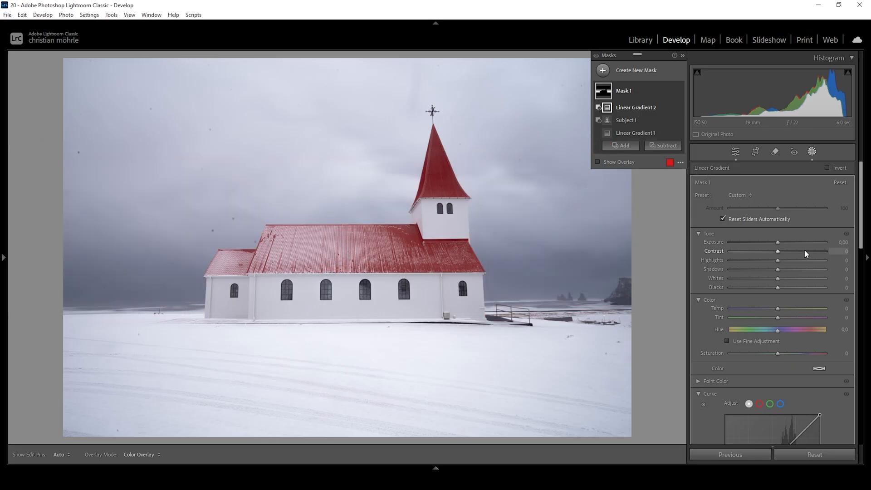
- Set the sky mask's Exposure to −0.61, Contrast to 30 and Clarity to 7
{"action": "left_click_drag", "start_coordinate": [777, 245], "coordinate": [767, 242]}
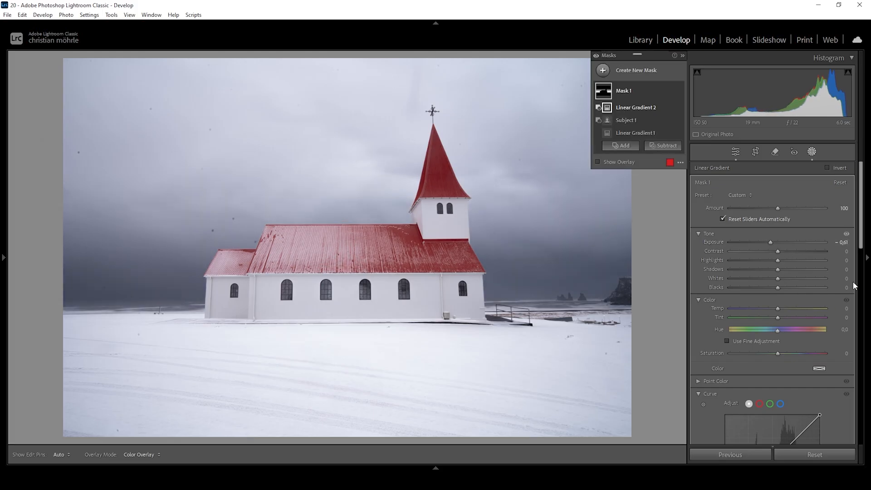
{"action": "left_click_drag", "start_coordinate": [778, 251], "coordinate": [794, 252]}
{"action": "left_click_drag", "start_coordinate": [859, 233], "coordinate": [858, 318]}
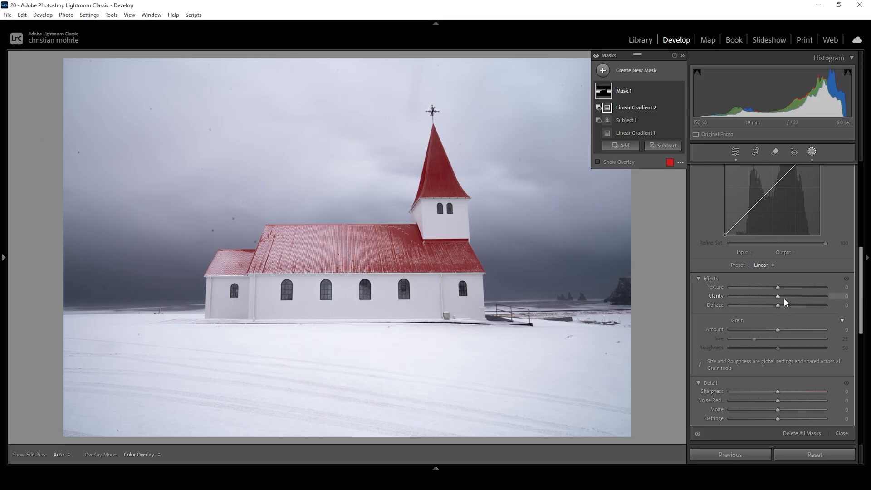
{"action": "left_click_drag", "start_coordinate": [780, 301], "coordinate": [784, 299]}
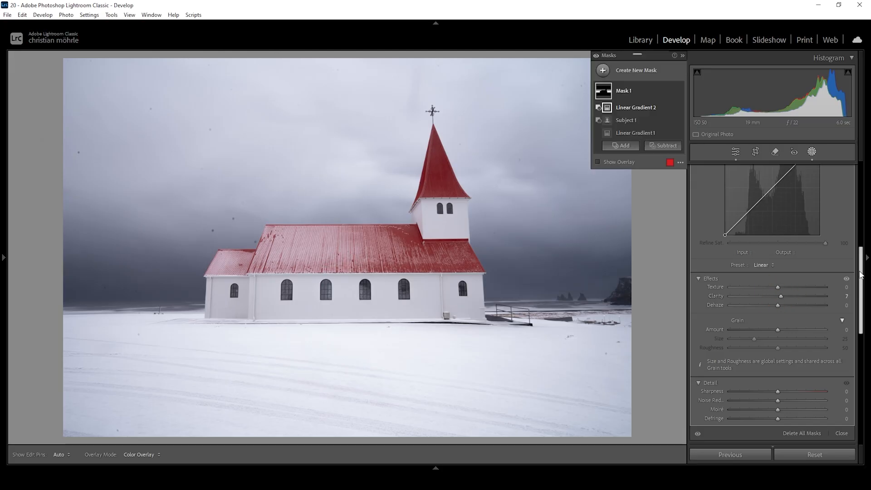
- Cool the sky mask by setting its Temp to −7, and compare the photo with the mask hidden and shown
{"action": "left_click_drag", "start_coordinate": [863, 276], "coordinate": [865, 222]}
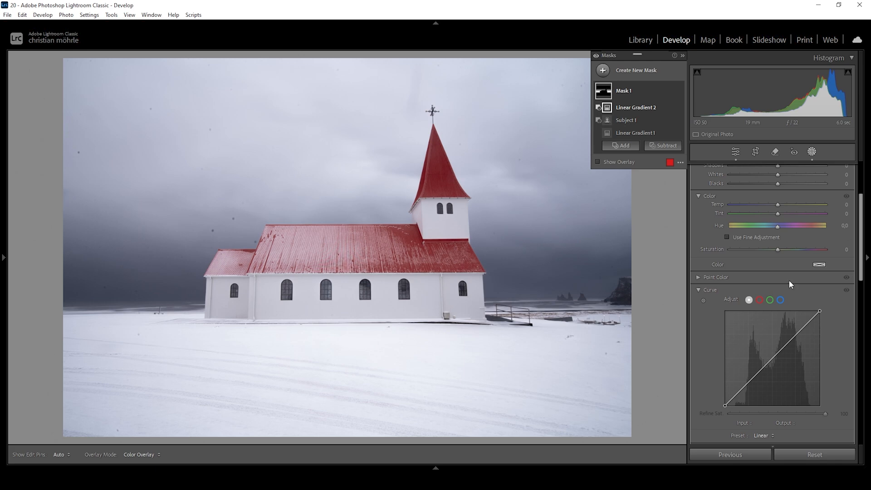
{"action": "left_click_drag", "start_coordinate": [779, 206], "coordinate": [775, 207]}
{"action": "left_click_drag", "start_coordinate": [860, 206], "coordinate": [860, 154]}
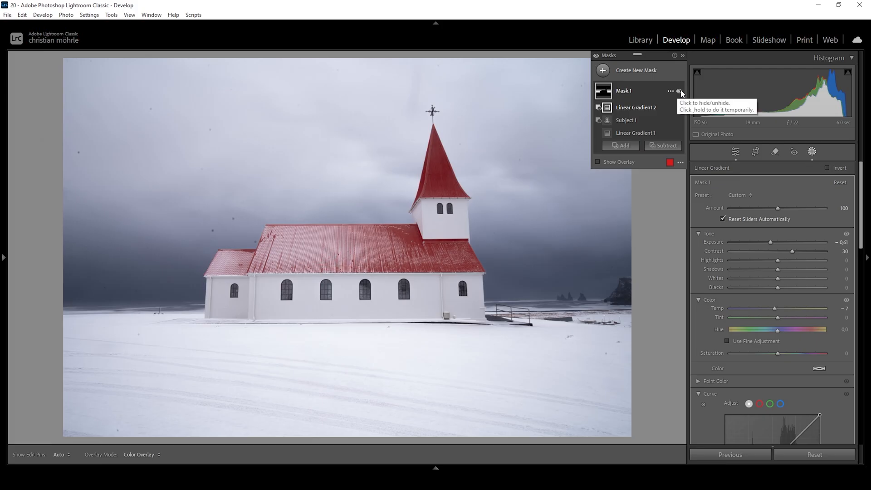
{"action": "left_click", "coordinate": [680, 91]}
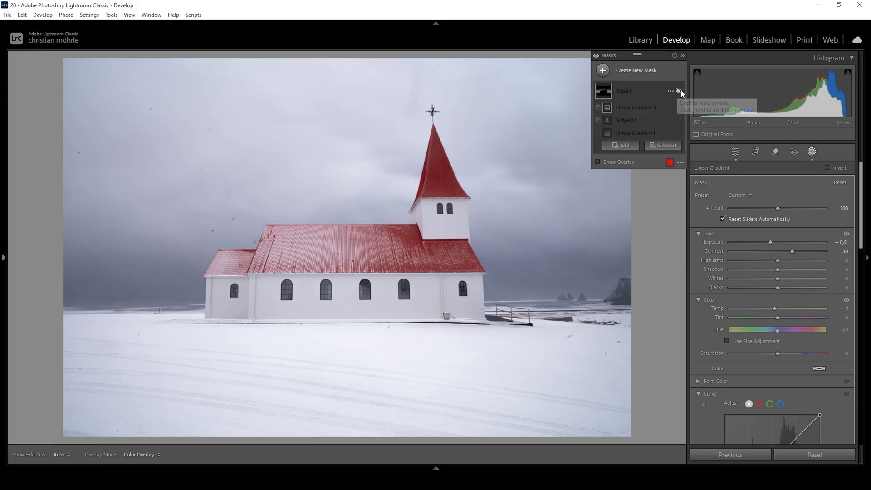
{"action": "left_click", "coordinate": [679, 91]}
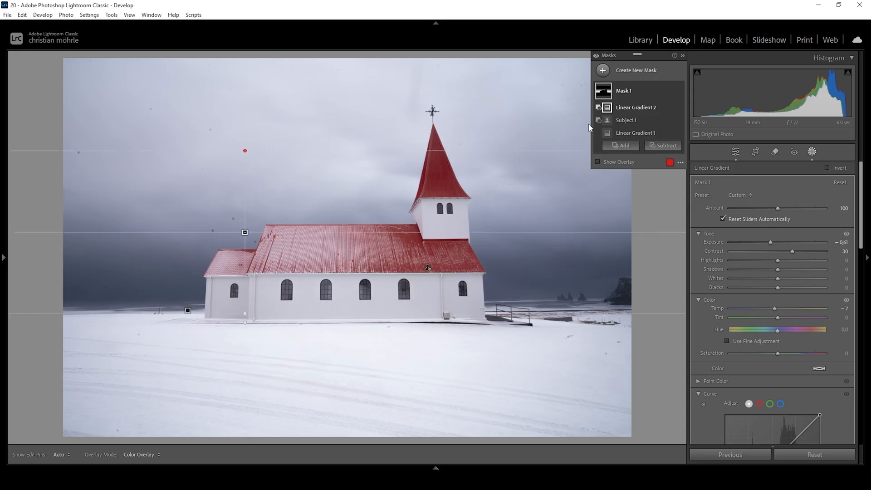
- Create a subject mask for the church and set its Exposure to 0.15, Contrast to 10 and Whites to 10
{"action": "left_click", "coordinate": [603, 71]}
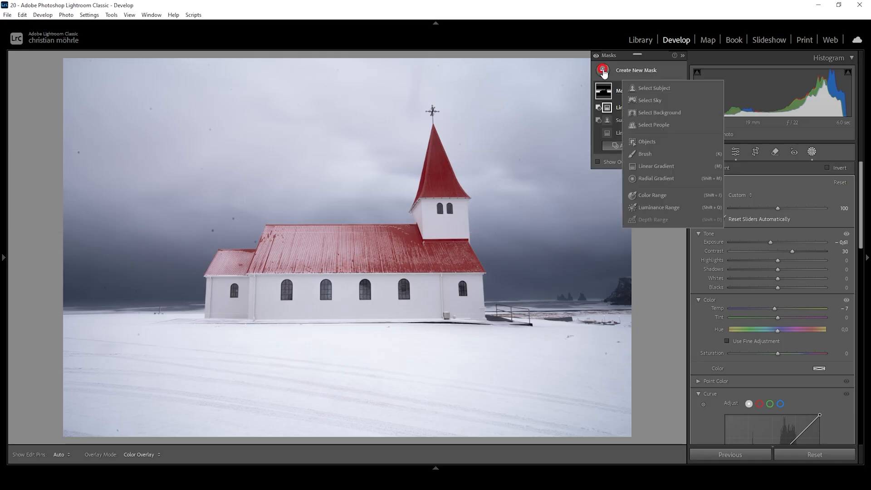
{"action": "left_click", "coordinate": [653, 88]}
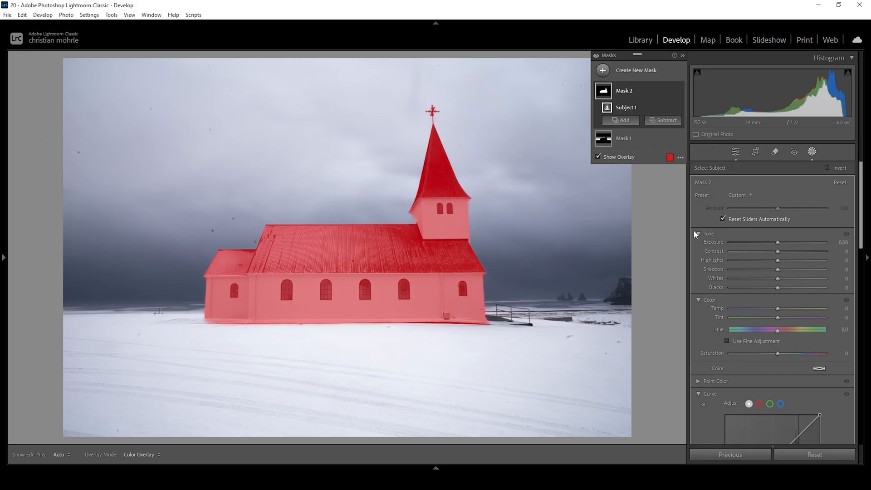
{"action": "left_click", "coordinate": [779, 244]}
{"action": "left_click_drag", "start_coordinate": [779, 244], "coordinate": [781, 245]}
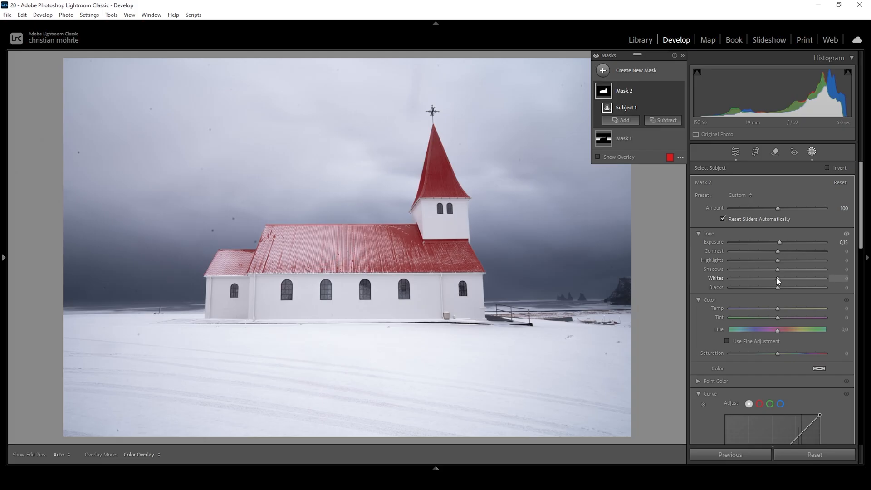
{"action": "left_click_drag", "start_coordinate": [777, 277], "coordinate": [782, 252]}
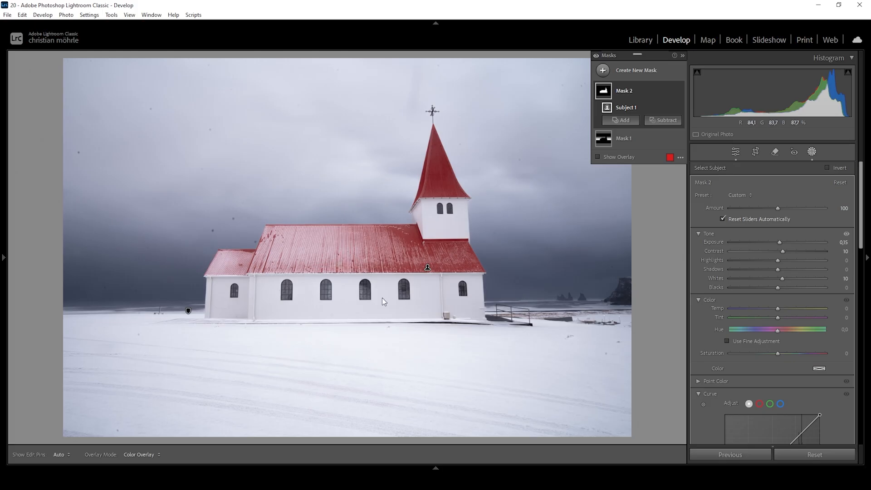
- Set the church mask's Texture to 9 and Clarity to 2, and compare the photo with the mask hidden and shown
{"action": "scroll", "coordinate": [762, 363], "scroll_direction": "down", "scroll_amount": 3}
{"action": "scroll", "coordinate": [763, 363], "scroll_direction": "down", "scroll_amount": 9}
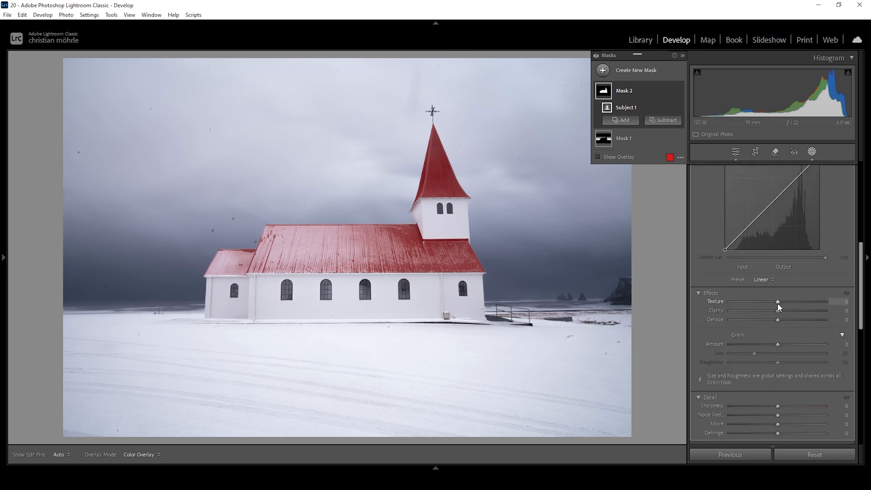
{"action": "left_click_drag", "start_coordinate": [780, 301], "coordinate": [779, 311]}
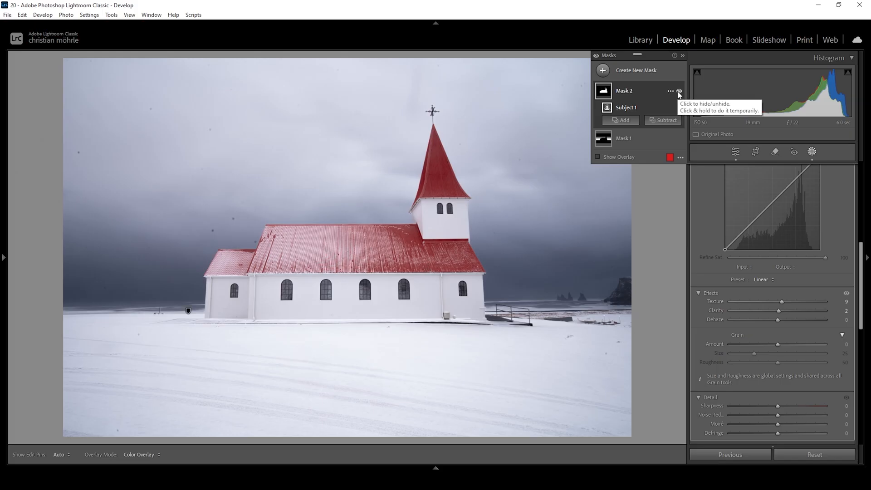
{"action": "left_click", "coordinate": [678, 92]}
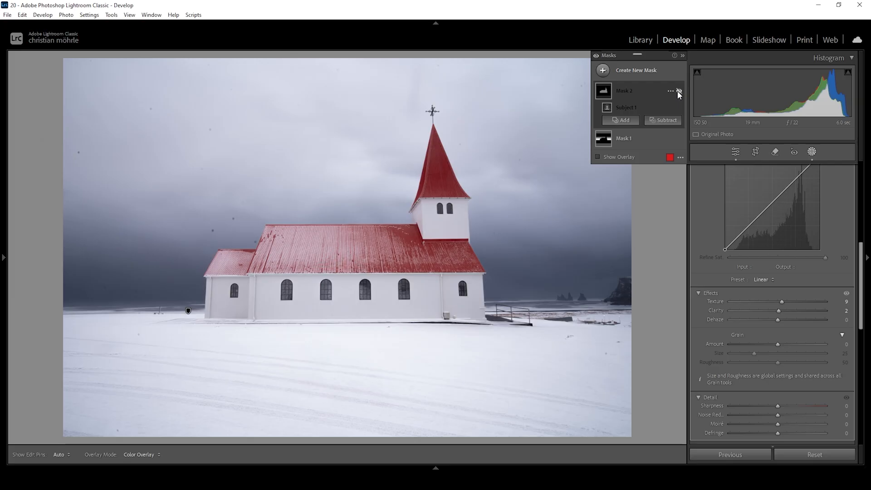
{"action": "left_click", "coordinate": [680, 93]}
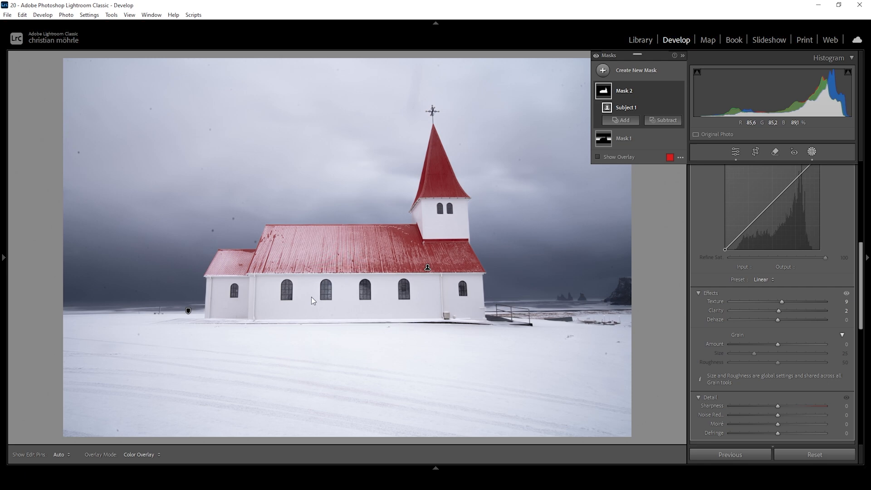
- Create an object mask by rectangle-selecting the leftmost of the four large windows along the church's main wall
{"action": "left_click", "coordinate": [603, 70]}
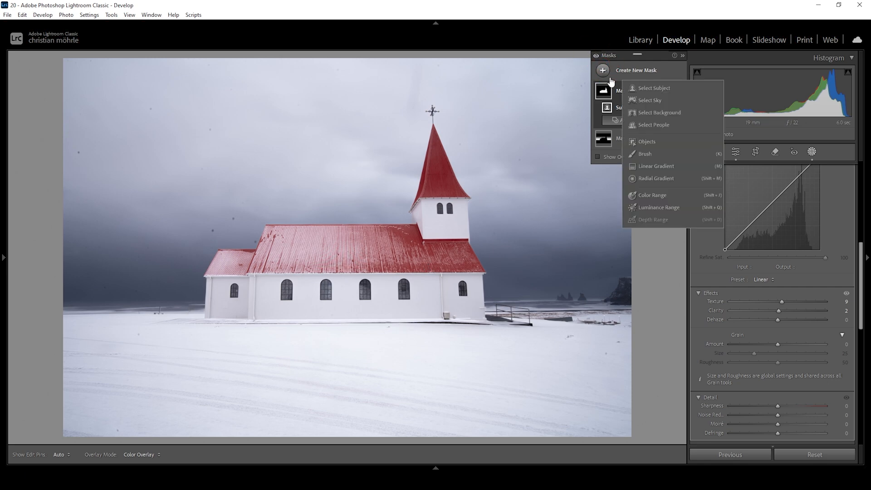
{"action": "left_click", "coordinate": [650, 142]}
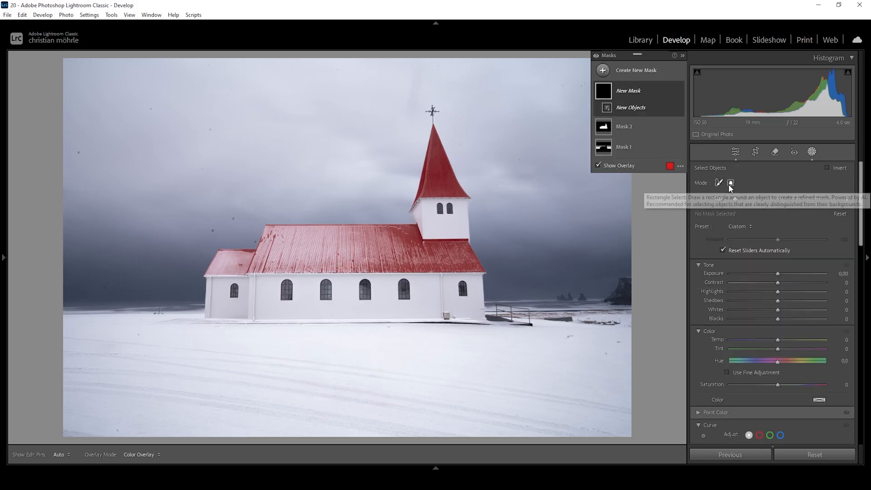
{"action": "left_click", "coordinate": [730, 184]}
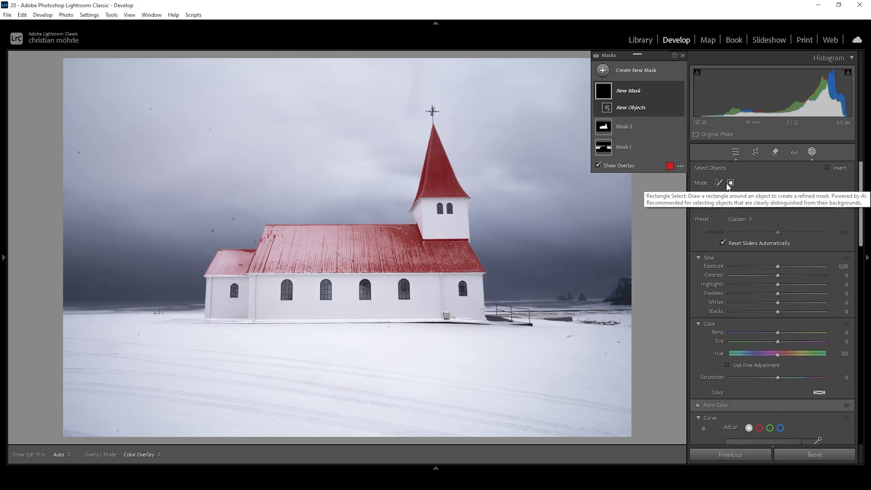
{"action": "left_click_drag", "start_coordinate": [278, 277], "coordinate": [294, 302]}
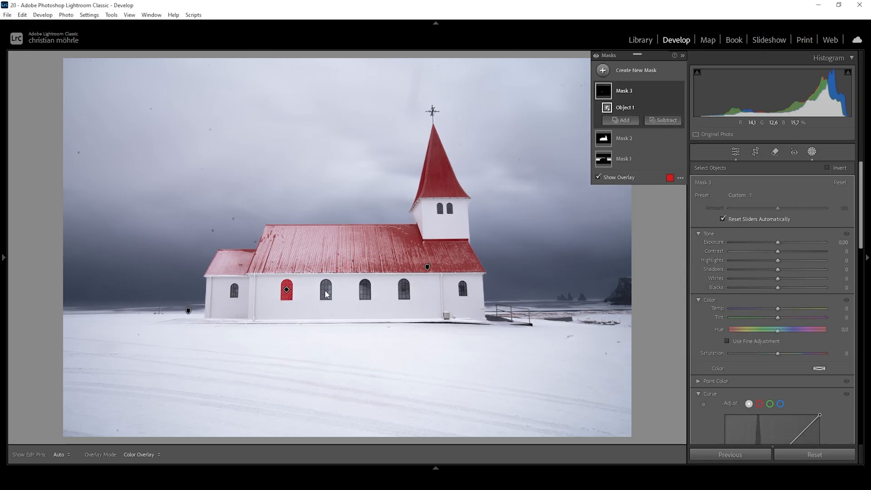
- Add the other three large windows of the main wall to the mask as rectangle-selected objects, and hide the mask overlay
{"action": "left_click", "coordinate": [629, 121]}
{"action": "left_click", "coordinate": [636, 195]}
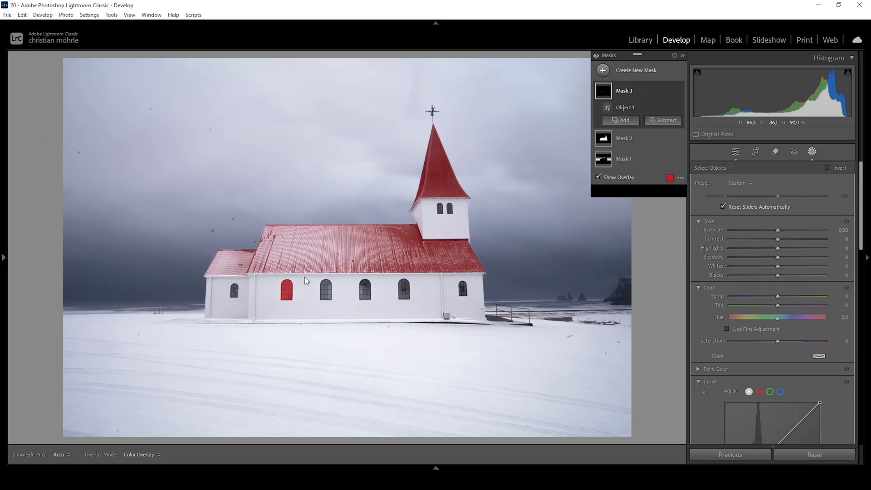
{"action": "left_click_drag", "start_coordinate": [316, 277], "coordinate": [335, 302]}
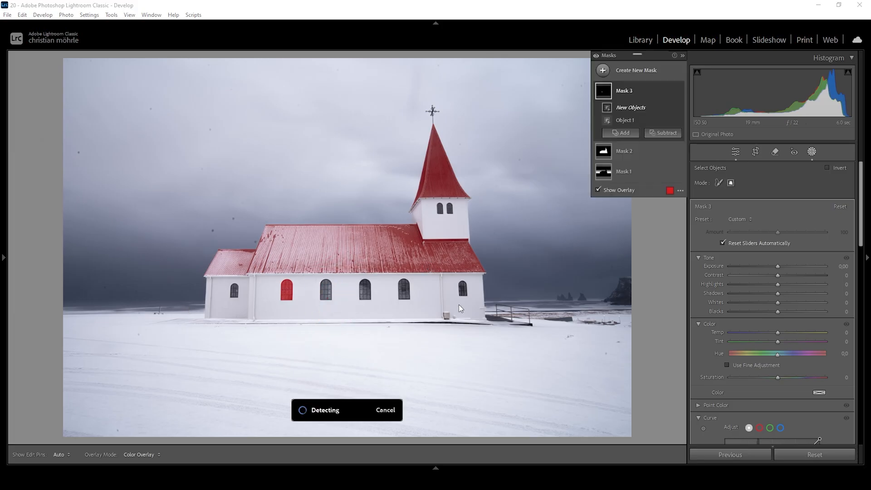
{"action": "left_click", "coordinate": [628, 140]}
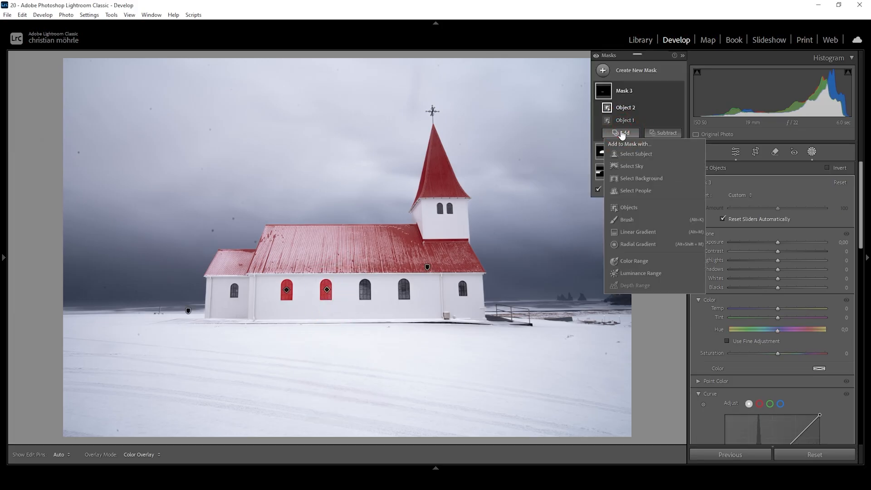
{"action": "left_click", "coordinate": [633, 210]}
{"action": "left_click_drag", "start_coordinate": [357, 277], "coordinate": [373, 303]}
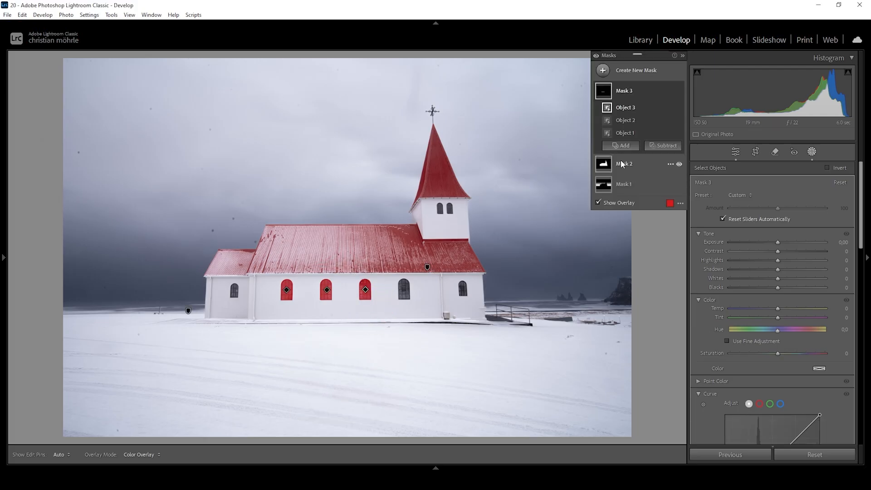
{"action": "left_click", "coordinate": [621, 146]}
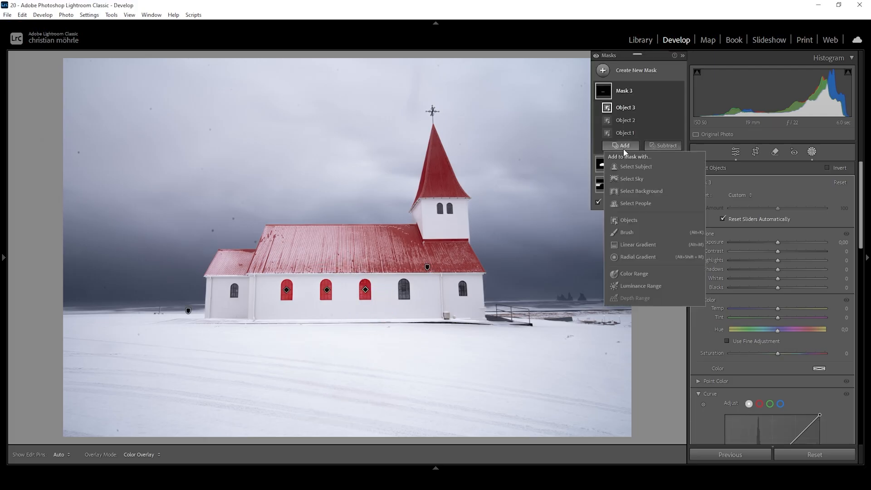
{"action": "left_click", "coordinate": [629, 221]}
{"action": "left_click_drag", "start_coordinate": [401, 282], "coordinate": [410, 302]}
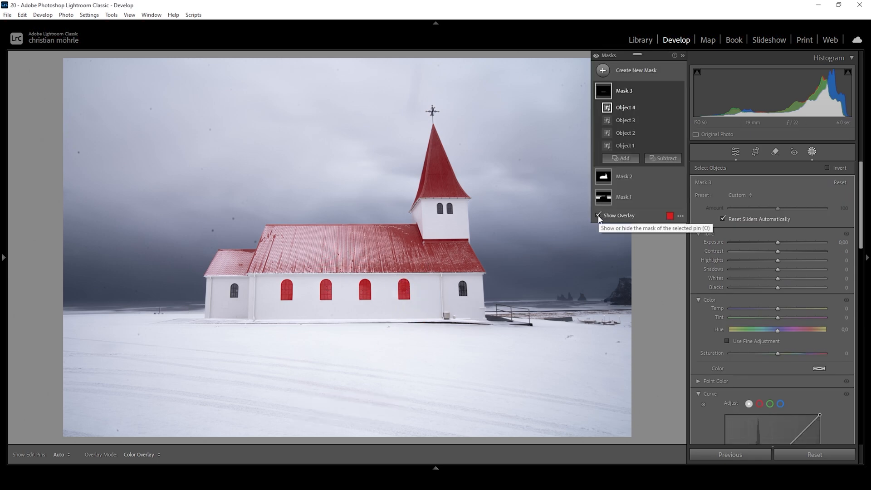
{"action": "left_click", "coordinate": [598, 216]}
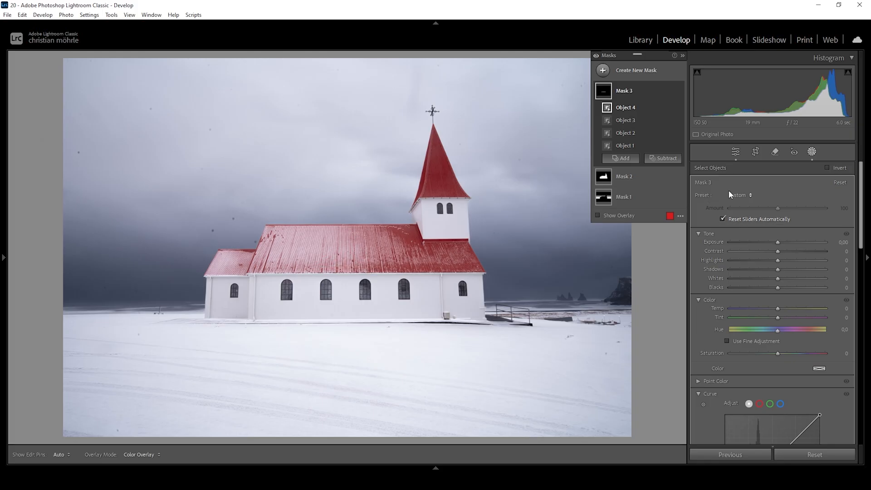
- Set the window mask's Texture to 38 and raise its Clarity
{"action": "scroll", "coordinate": [851, 222], "scroll_direction": "down", "scroll_amount": 3}
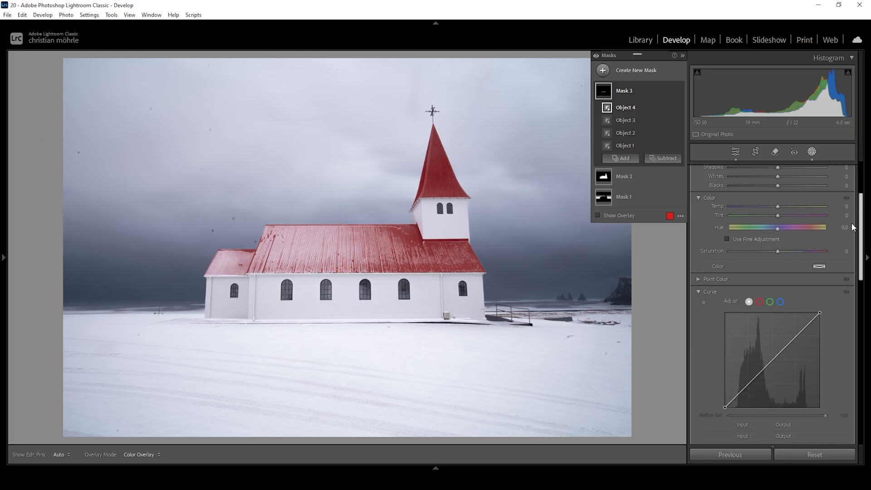
{"action": "scroll", "coordinate": [849, 254], "scroll_direction": "down", "scroll_amount": 6}
{"action": "left_click", "coordinate": [779, 250]}
{"action": "mouse_move", "coordinate": [779, 250]}
{"action": "left_mouse_down"}
{"action": "mouse_move", "coordinate": [795, 251]}
{"action": "mouse_move", "coordinate": [788, 258]}
{"action": "left_mouse_up"}
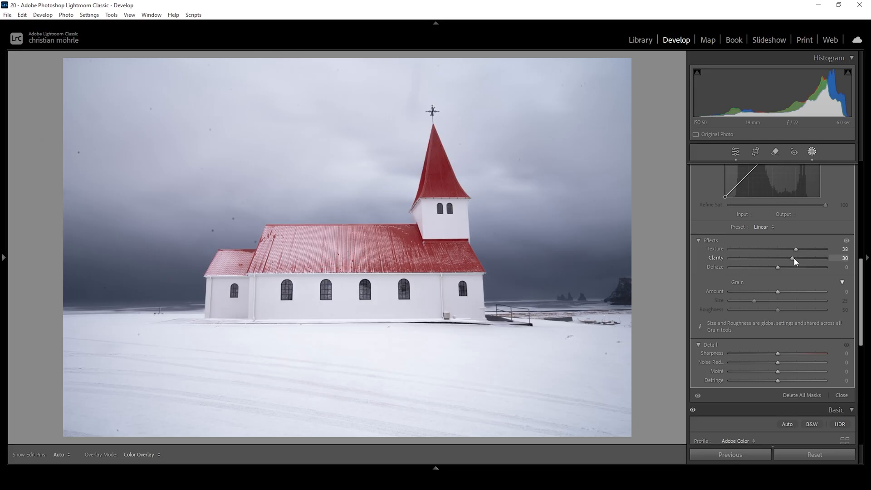
{"action": "left_click_drag", "start_coordinate": [796, 258], "coordinate": [797, 258]}
- Set the window mask's Temp to −5 and Saturation to −18
{"action": "left_click_drag", "start_coordinate": [860, 273], "coordinate": [860, 201]}
{"action": "left_click_drag", "start_coordinate": [777, 228], "coordinate": [777, 226]}
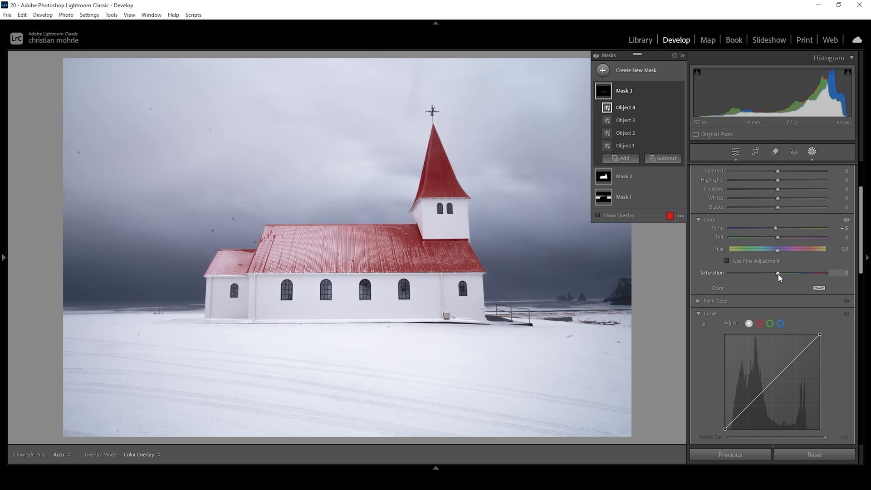
{"action": "left_click_drag", "start_coordinate": [779, 275], "coordinate": [778, 273]}
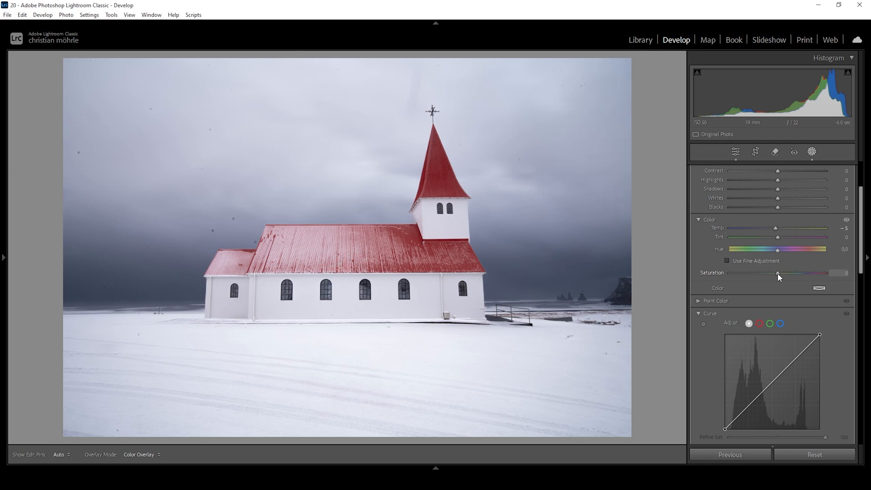
{"action": "left_click_drag", "start_coordinate": [769, 275], "coordinate": [768, 274]}
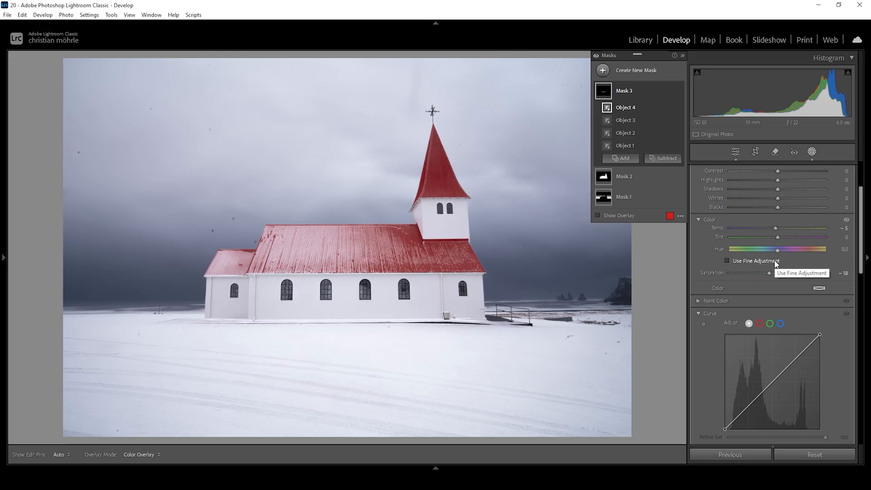
- Set the window mask's Highlights to 100, Shadows to −16, Whites to 16 and Blacks to −5
{"action": "left_click_drag", "start_coordinate": [861, 191], "coordinate": [861, 165]}
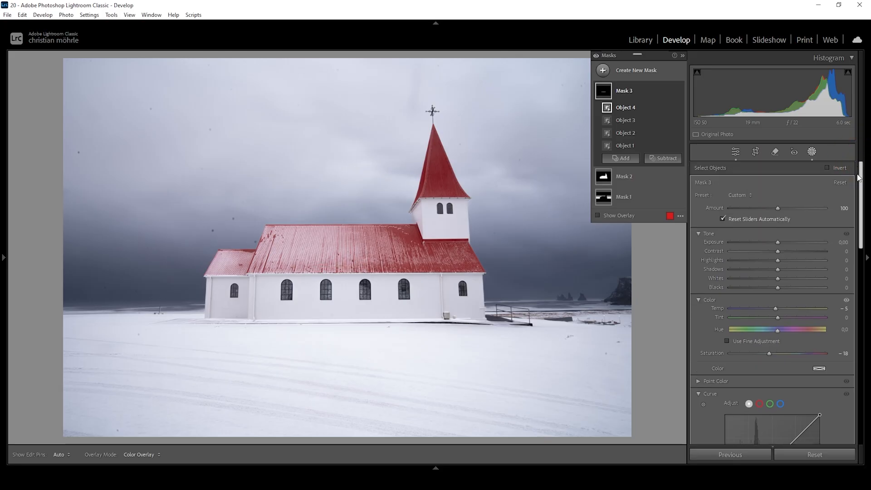
{"action": "left_click_drag", "start_coordinate": [779, 263], "coordinate": [825, 261]}
{"action": "left_click_drag", "start_coordinate": [778, 270], "coordinate": [773, 275]}
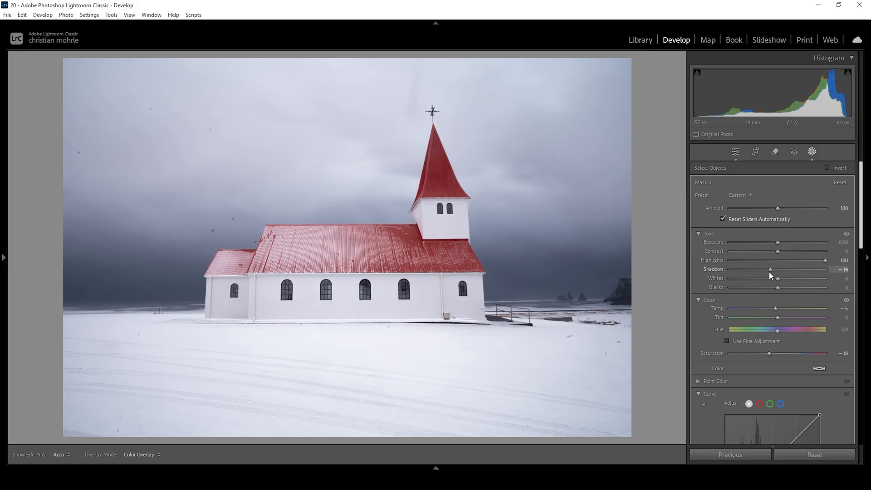
{"action": "left_click_drag", "start_coordinate": [769, 271], "coordinate": [769, 272]}
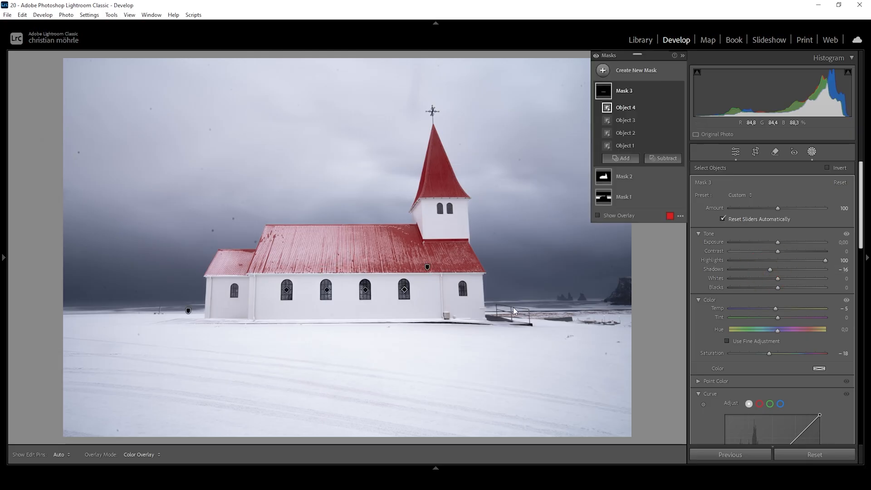
{"action": "left_click_drag", "start_coordinate": [778, 282], "coordinate": [785, 280]}
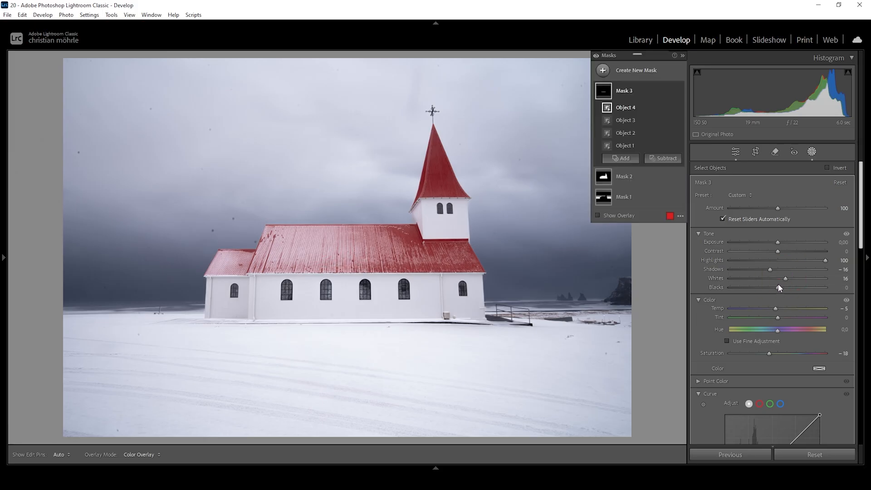
{"action": "left_click_drag", "start_coordinate": [778, 287], "coordinate": [779, 287]}
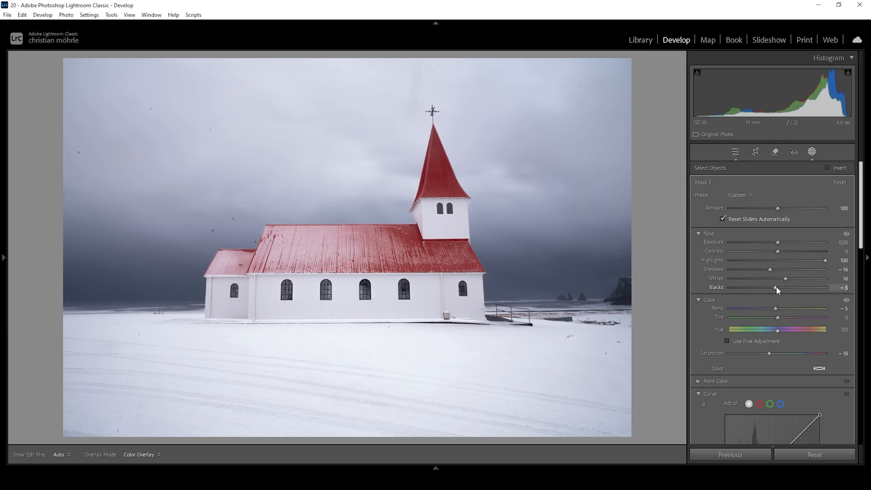
{"action": "left_click_drag", "start_coordinate": [777, 287], "coordinate": [777, 287]}
- Compare the photo with the window mask hidden and shown, and then with all masks hidden and shown
{"action": "mouse_move", "coordinate": [672, 92]}
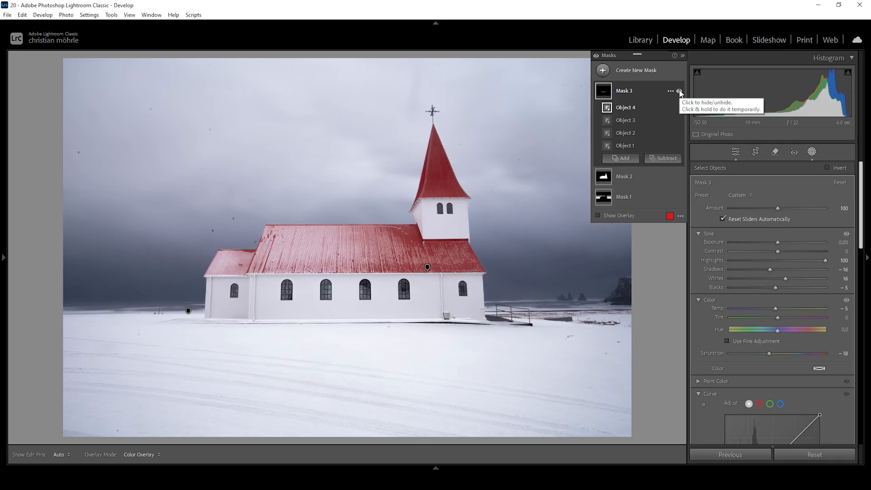
{"action": "left_click", "coordinate": [680, 92]}
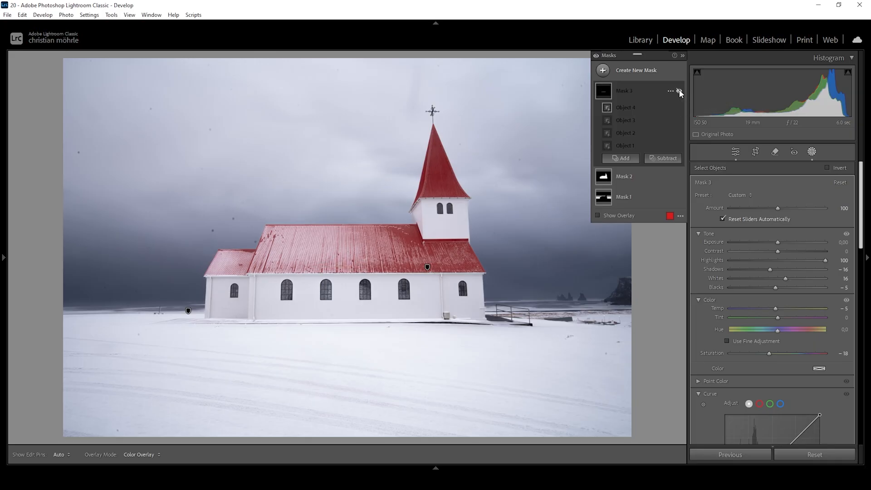
{"action": "left_click", "coordinate": [679, 92]}
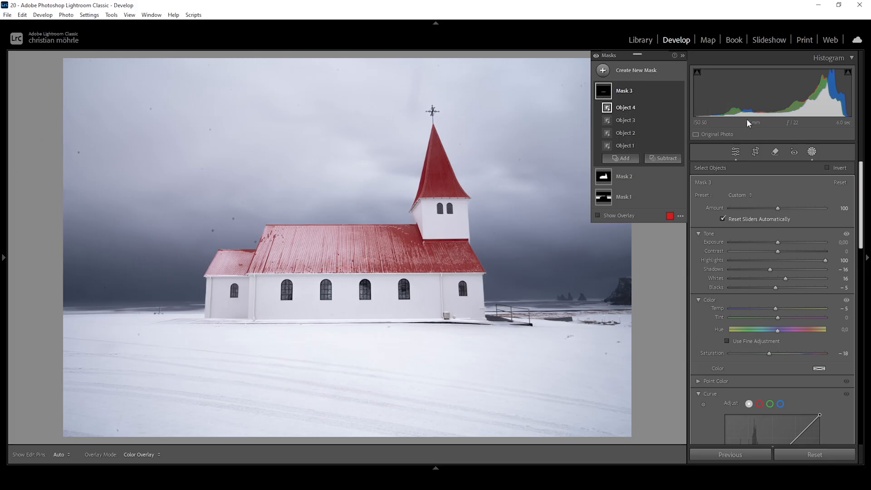
{"action": "left_click", "coordinate": [596, 56]}
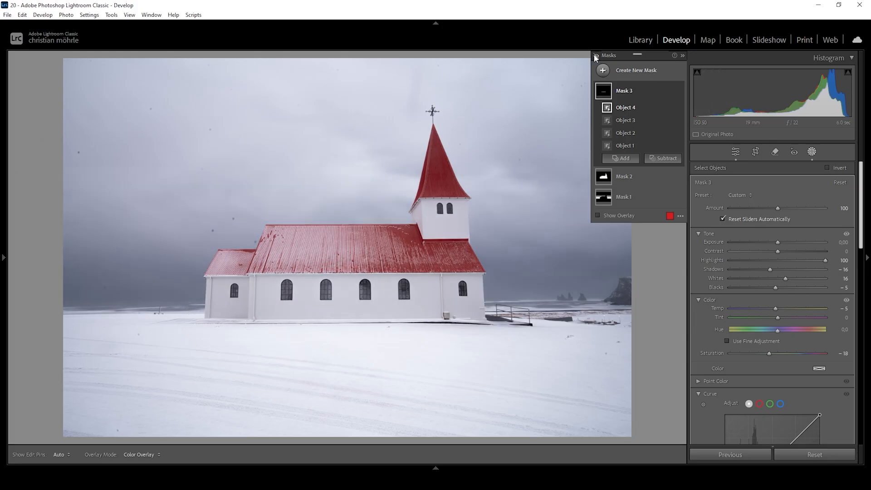
{"action": "left_click", "coordinate": [596, 56]}
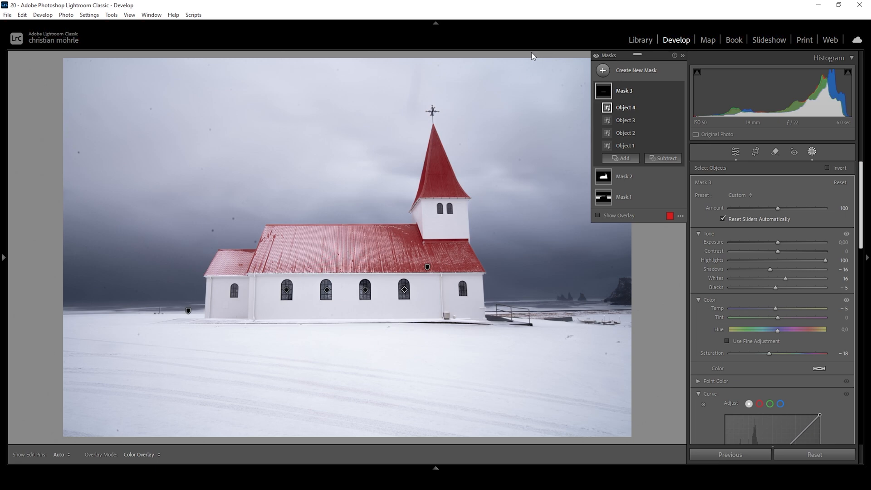
- Return to the global adjustments and shift the Blue hue slightly toward aqua in the Color Mixer
{"action": "left_click", "coordinate": [736, 152]}
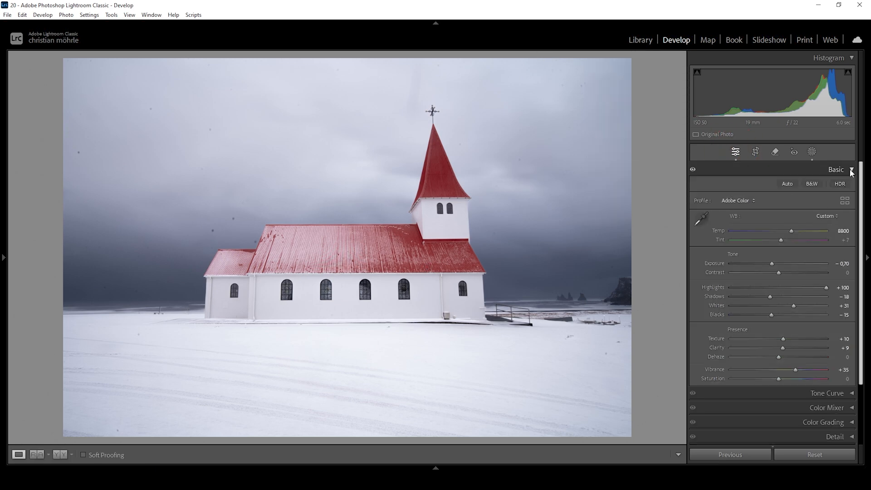
{"action": "left_click", "coordinate": [851, 170]}
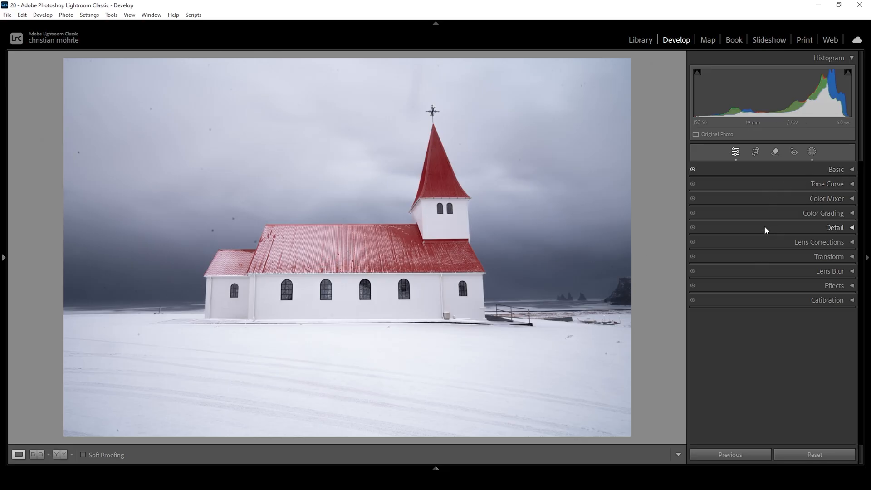
{"action": "left_click", "coordinate": [819, 199]}
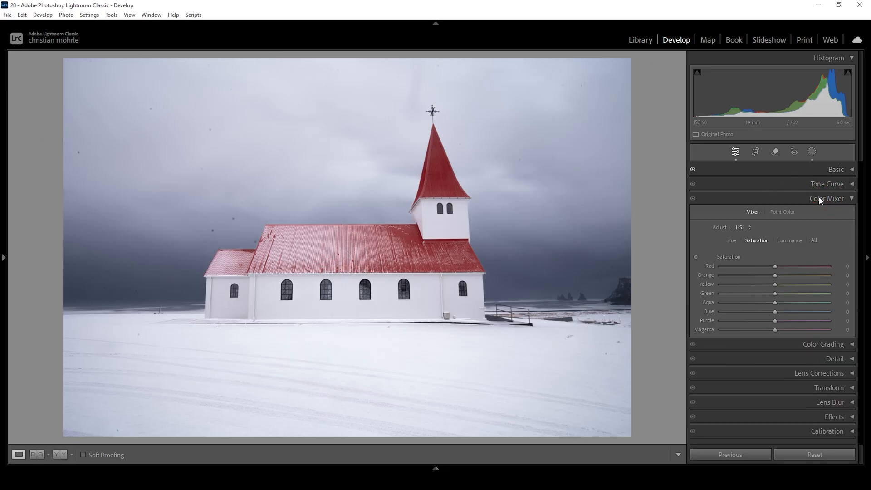
{"action": "left_click", "coordinate": [735, 242]}
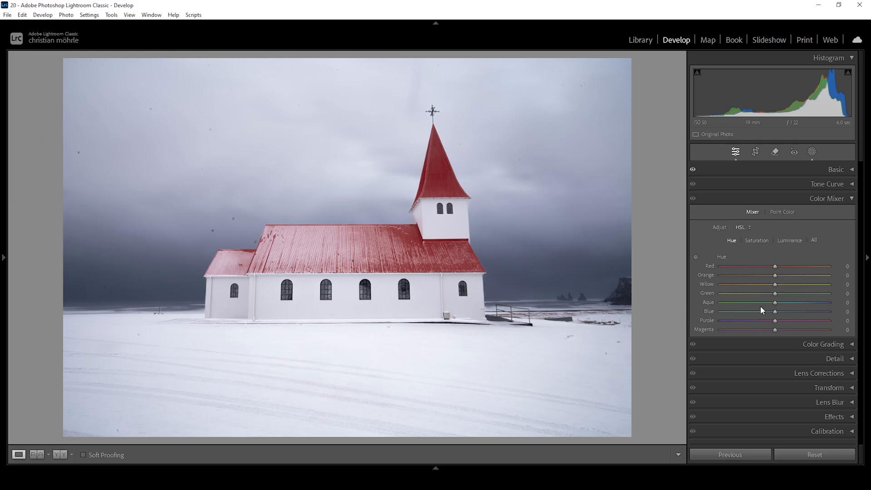
{"action": "left_click_drag", "start_coordinate": [776, 313], "coordinate": [771, 312]}
- Set the Color Mixer's Saturation to −17 for Red and +34 for Blue
{"action": "left_click", "coordinate": [754, 241]}
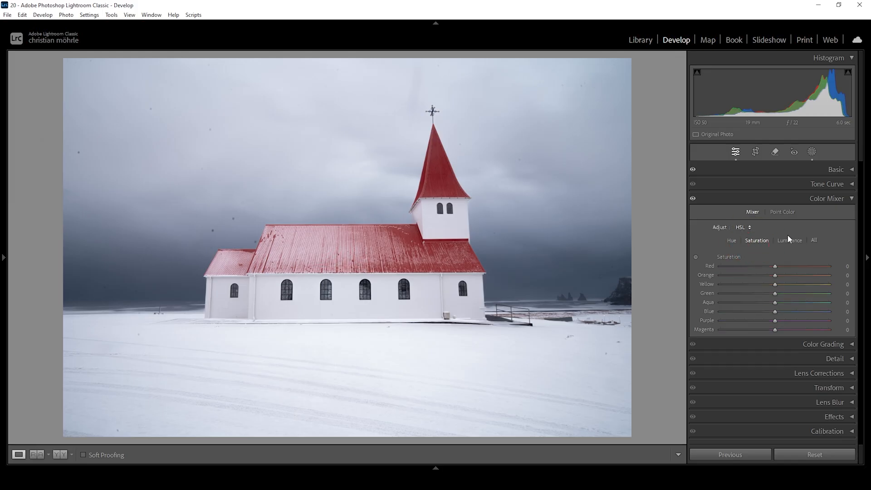
{"action": "left_click_drag", "start_coordinate": [776, 270], "coordinate": [767, 269]}
{"action": "left_click_drag", "start_coordinate": [776, 312], "coordinate": [792, 313]}
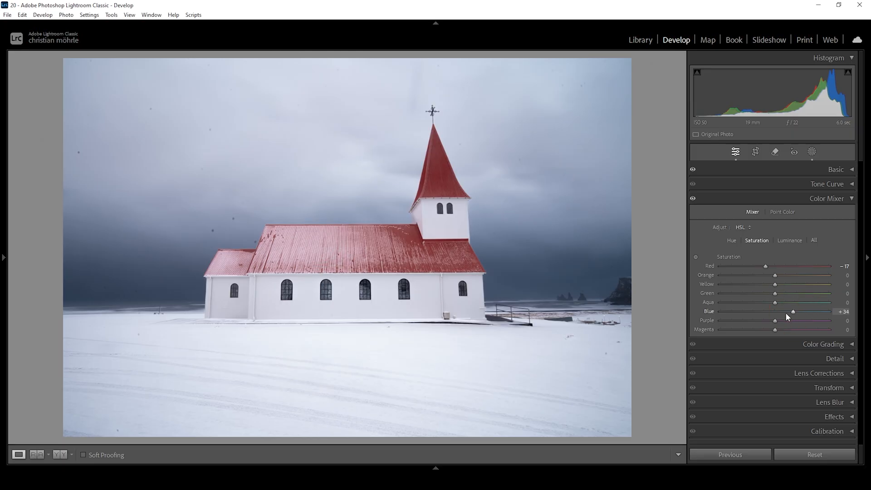
{"action": "left_click", "coordinate": [842, 200]}
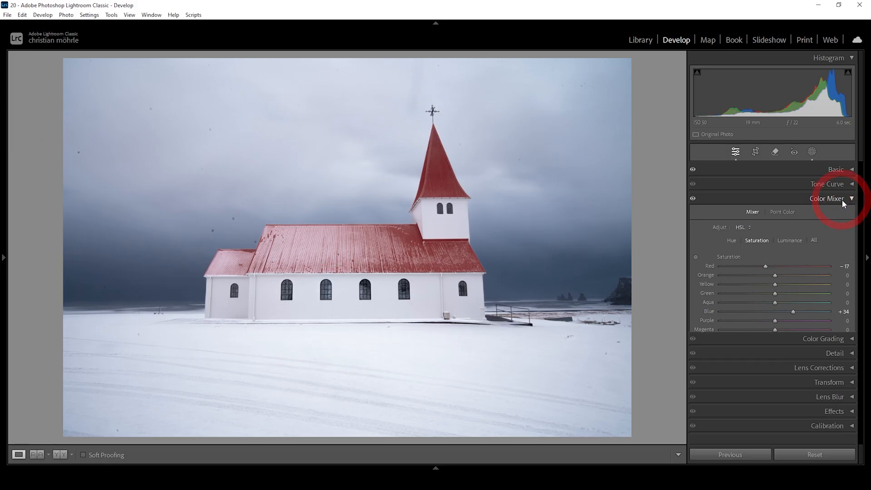
- In Calibration, shift the Blue Primary hue slightly toward teal and raise the Blue Primary saturation slightly
{"action": "left_click", "coordinate": [806, 301]}
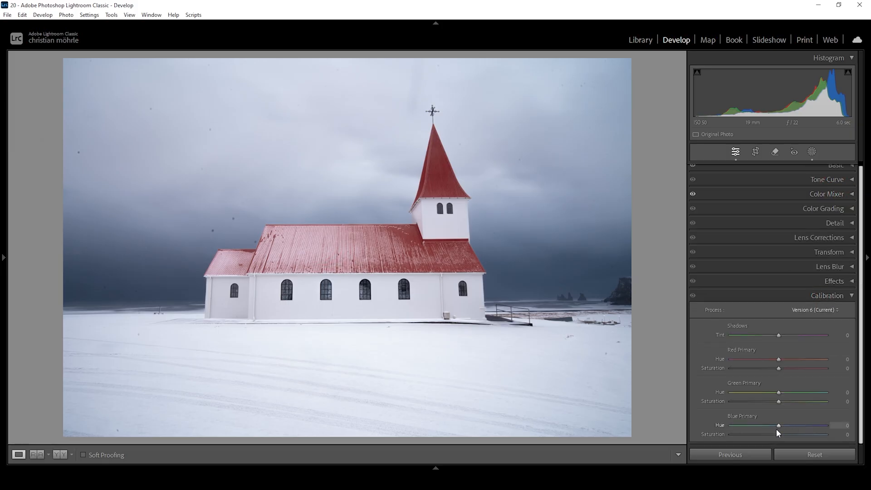
{"action": "left_click_drag", "start_coordinate": [779, 426], "coordinate": [774, 428]}
{"action": "left_click_drag", "start_coordinate": [774, 428], "coordinate": [784, 437]}
{"action": "left_click", "coordinate": [770, 298]}
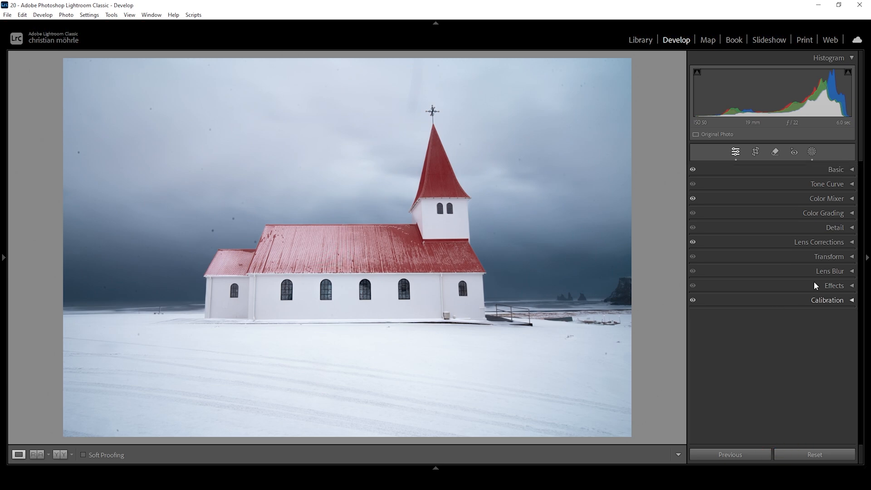
- In the Detail sharpening settings, raise the Radius strongly, increase Masking to around the middle of its range, and raise the Amount slightly
{"action": "left_click", "coordinate": [837, 229]}
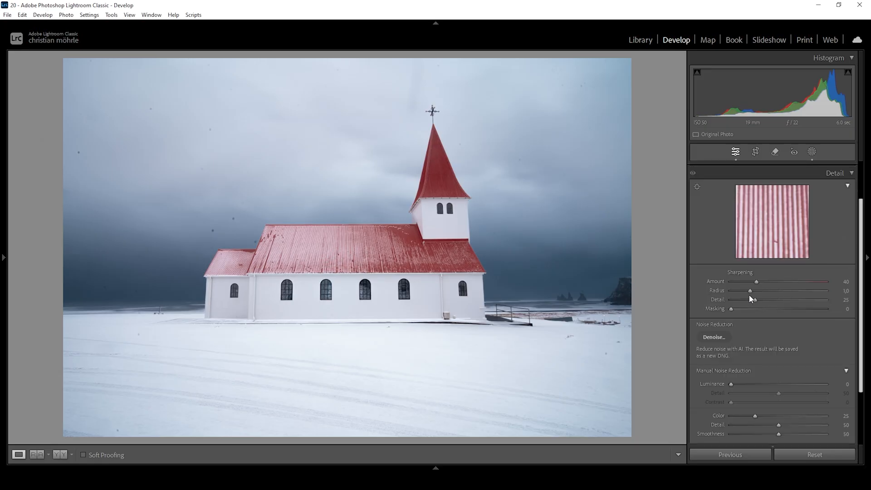
{"action": "left_click_drag", "start_coordinate": [750, 290], "coordinate": [827, 300]}
{"action": "left_click_drag", "start_coordinate": [732, 307], "coordinate": [784, 311]}
{"action": "left_click_drag", "start_coordinate": [757, 281], "coordinate": [768, 283]}
{"action": "left_click", "coordinate": [822, 172]}
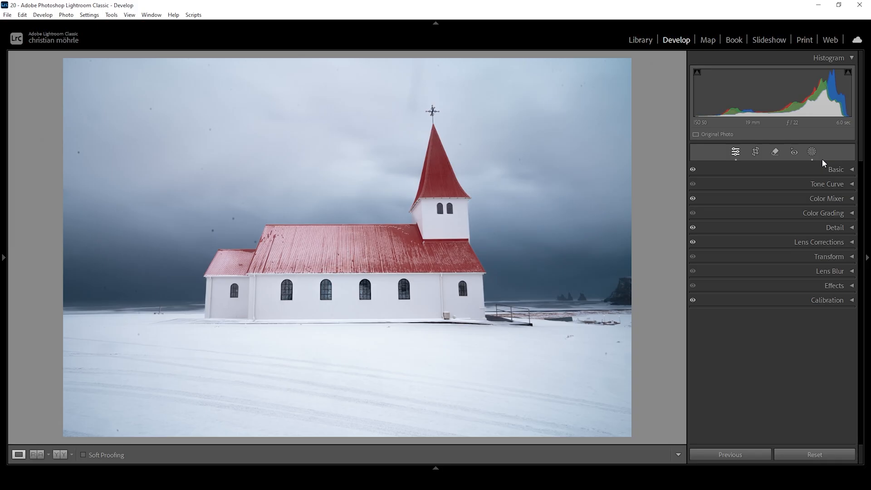
- Straighten the church's converging vertical walls by setting the Transform Vertical correction to −22
{"action": "left_click", "coordinate": [820, 258]}
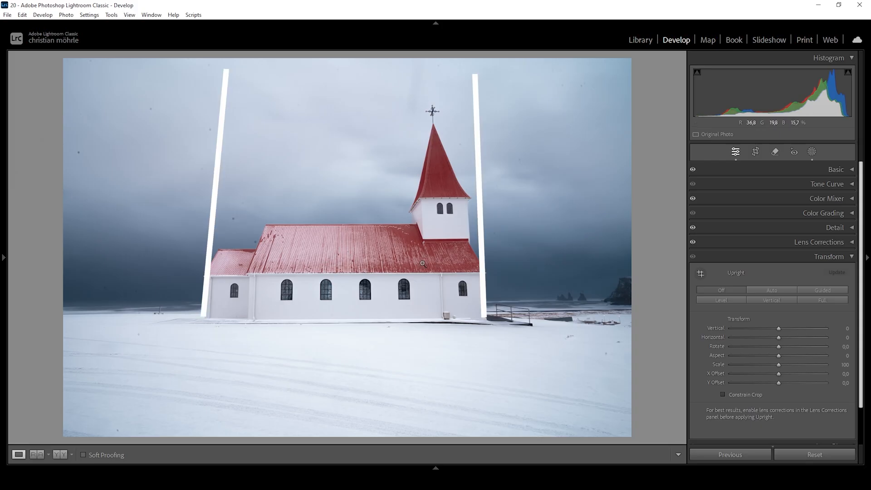
{"action": "left_click", "coordinate": [779, 329]}
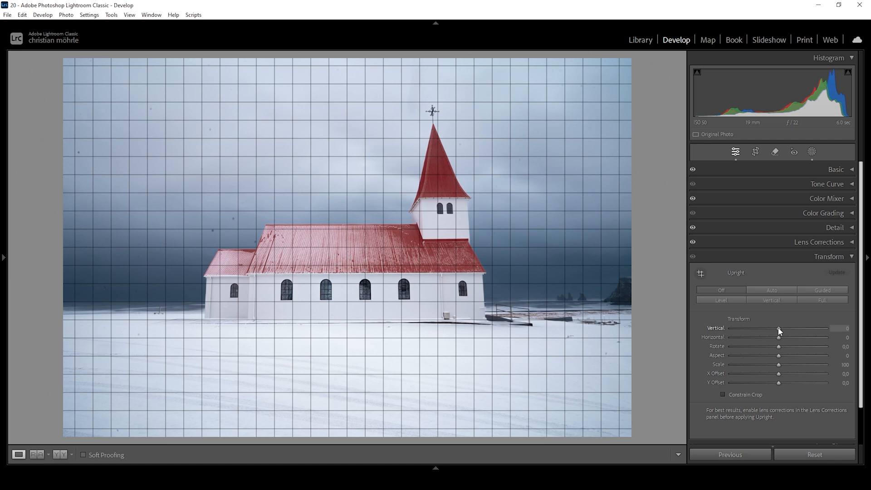
{"action": "left_click_drag", "start_coordinate": [779, 329], "coordinate": [769, 331]}
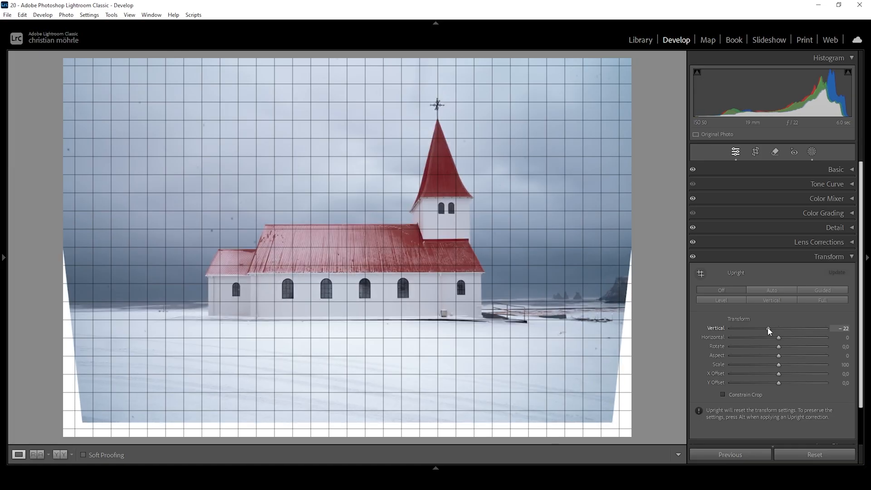
- Crop the photo at its original aspect ratio to exclude the blank edges around the warped image
{"action": "left_click", "coordinate": [756, 151]}
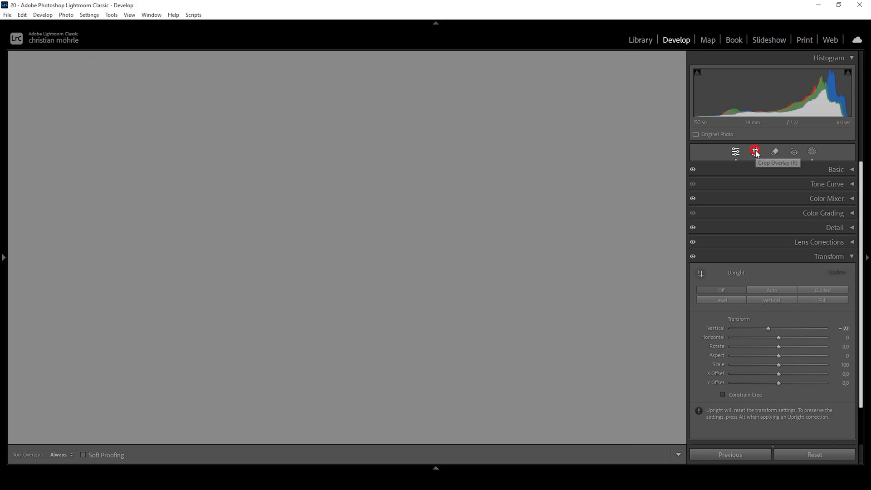
{"action": "left_click_drag", "start_coordinate": [67, 61], "coordinate": [77, 63]}
{"action": "left_click_drag", "start_coordinate": [78, 62], "coordinate": [84, 62]}
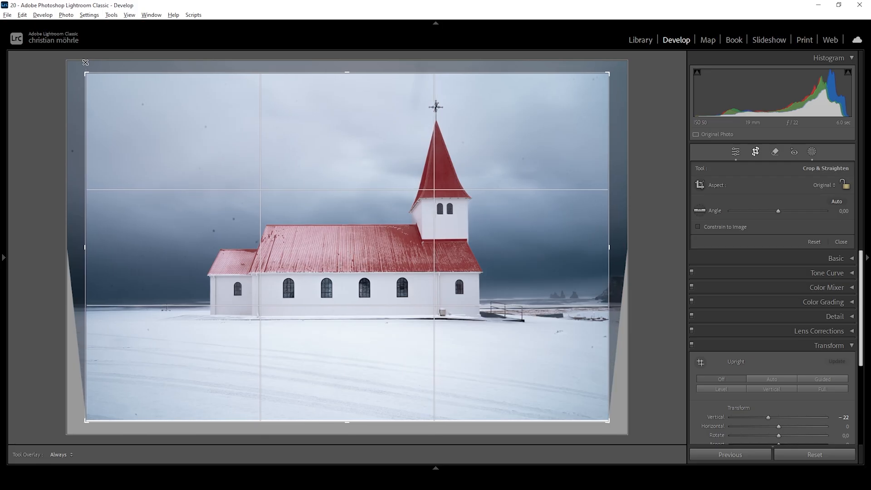
{"action": "left_click", "coordinate": [735, 152]}
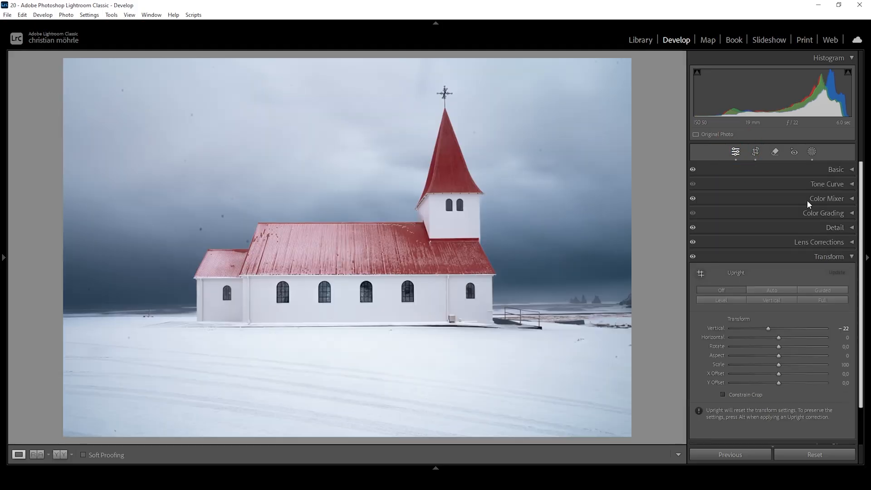
- Visualize spots with the Remove tool in Heal mode, heal a first sky spot above the church's nave, and reduce the brush size to 5
{"action": "left_click", "coordinate": [776, 152]}
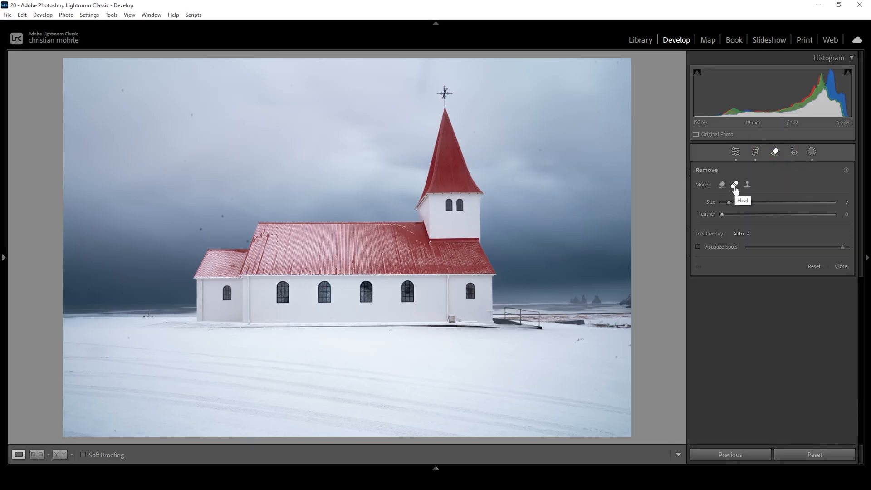
{"action": "left_click", "coordinate": [698, 246]}
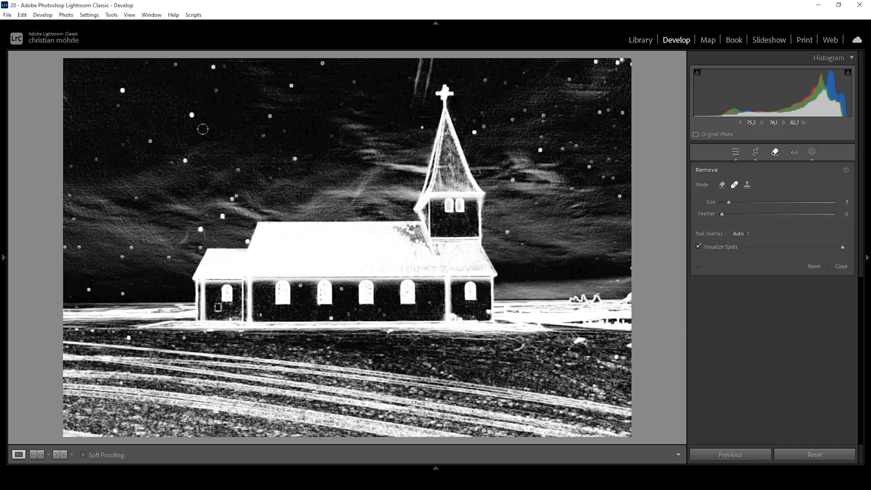
{"action": "left_click", "coordinate": [192, 130]}
{"action": "scroll", "coordinate": [151, 142], "scroll_direction": "down", "scroll_amount": 2}
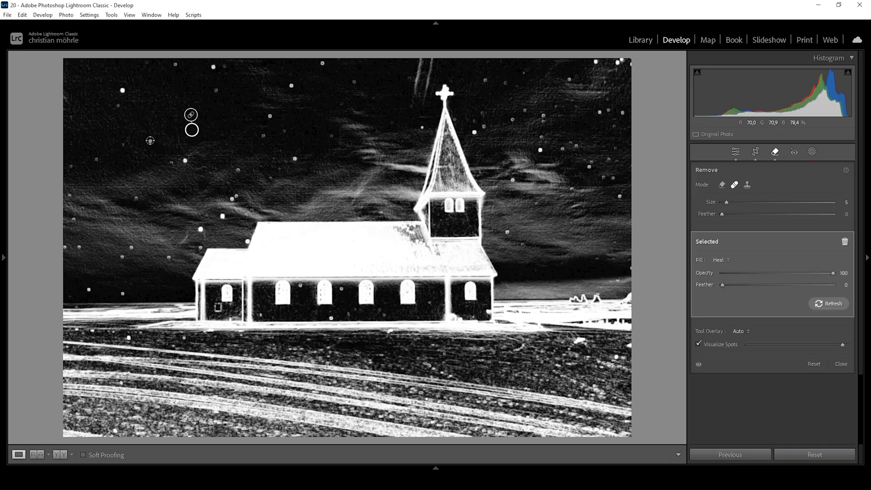
- Heal the remaining dust spots across the sky on both sides of the steeple, and leave the Remove tool
{"action": "left_click", "coordinate": [149, 142]}
{"action": "left_click", "coordinate": [121, 90]}
{"action": "left_click", "coordinate": [116, 106]}
{"action": "left_click", "coordinate": [174, 64]}
{"action": "left_click", "coordinate": [213, 66]}
{"action": "left_click", "coordinate": [215, 91]}
{"action": "left_click", "coordinate": [184, 161]}
{"action": "left_click", "coordinate": [169, 162]}
{"action": "left_click", "coordinate": [68, 194]}
{"action": "left_click", "coordinate": [77, 246]}
{"action": "left_click", "coordinate": [200, 247]}
{"action": "left_click", "coordinate": [223, 216]}
{"action": "left_click", "coordinate": [263, 136]}
{"action": "left_click", "coordinate": [323, 64]}
{"action": "left_click", "coordinate": [473, 132]}
{"action": "left_click", "coordinate": [511, 119]}
{"action": "left_click", "coordinate": [617, 64]}
{"action": "key", "text": "q"}
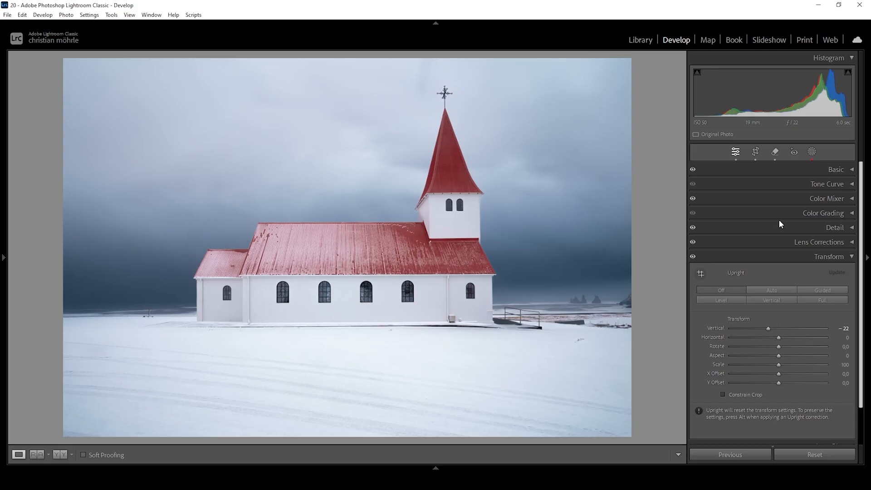